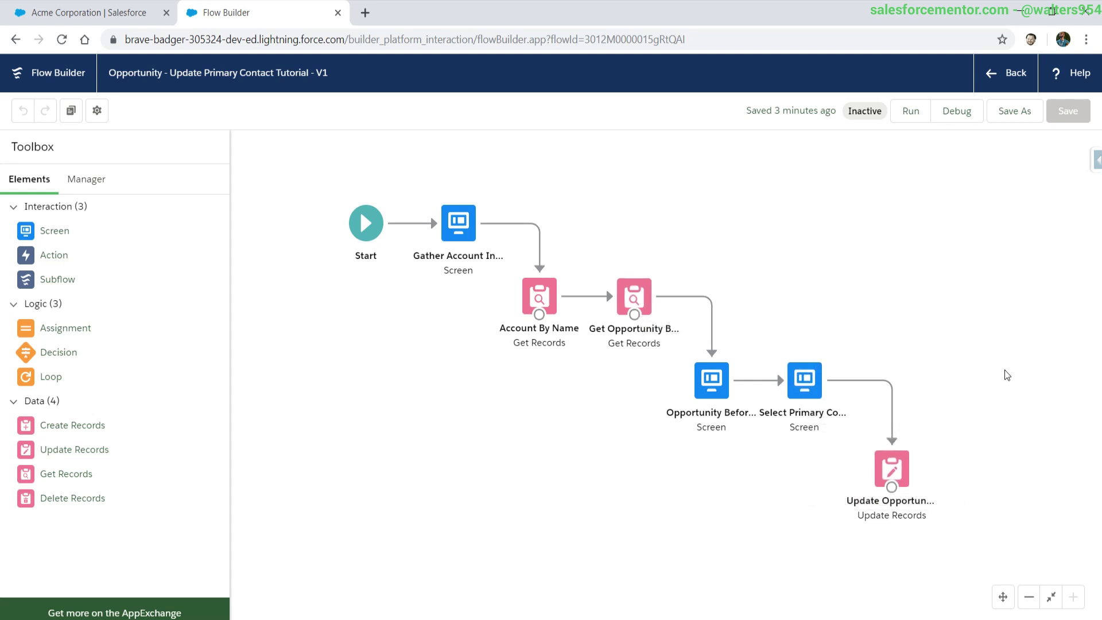
- Switch to the Acme Corporation account record to view its three related contacts
left_click(86, 13)
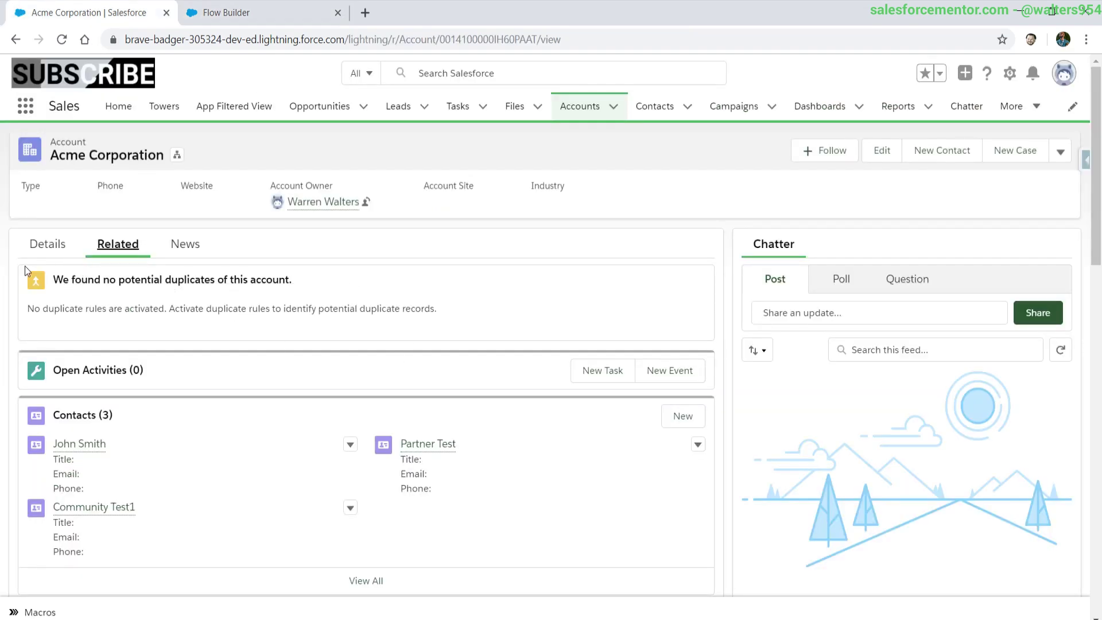
- Open opportunity 500 units5 in a new tab, confirm Partner Test is its primary contact, and return to the flow
scroll(229, 263, "down", 8)
scroll(162, 285, "down", 4)
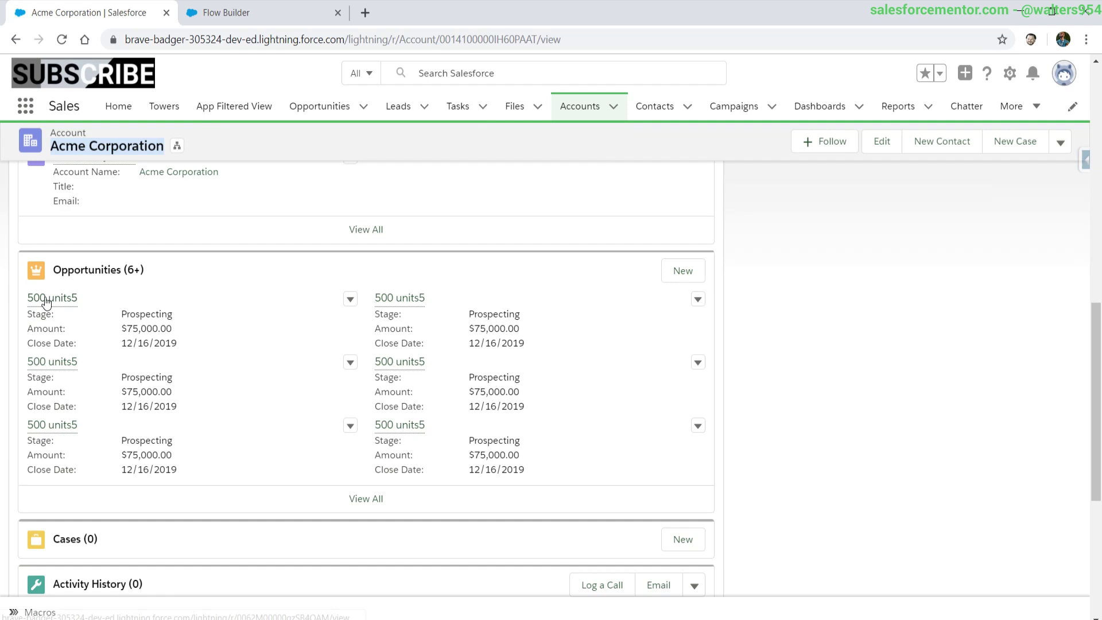
mouse_move(46, 298)
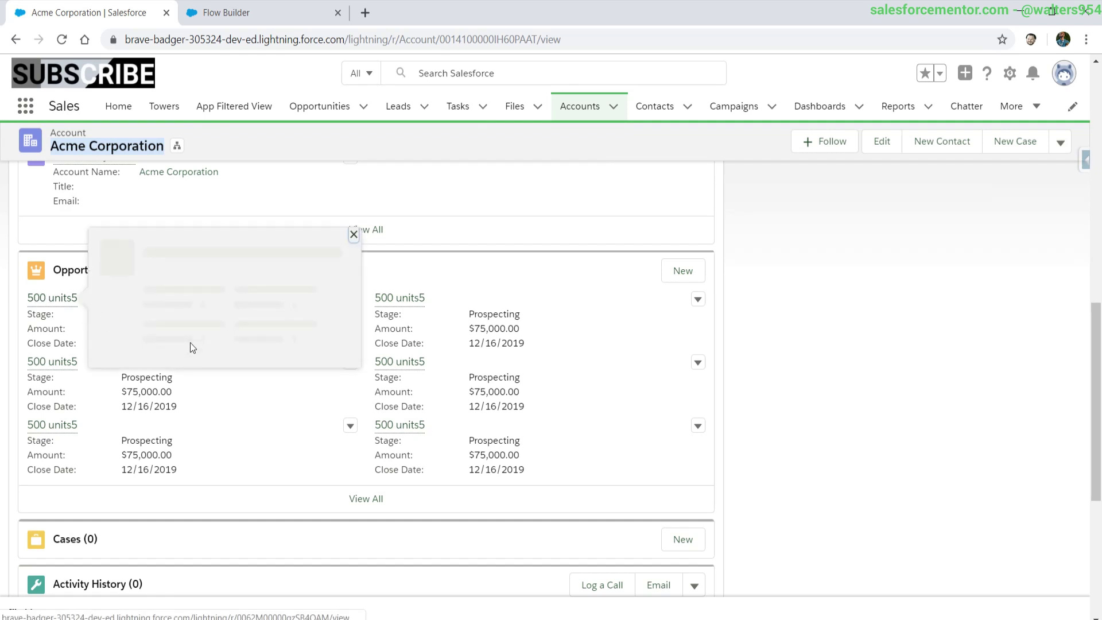
middle_click(35, 298)
left_click(304, 14)
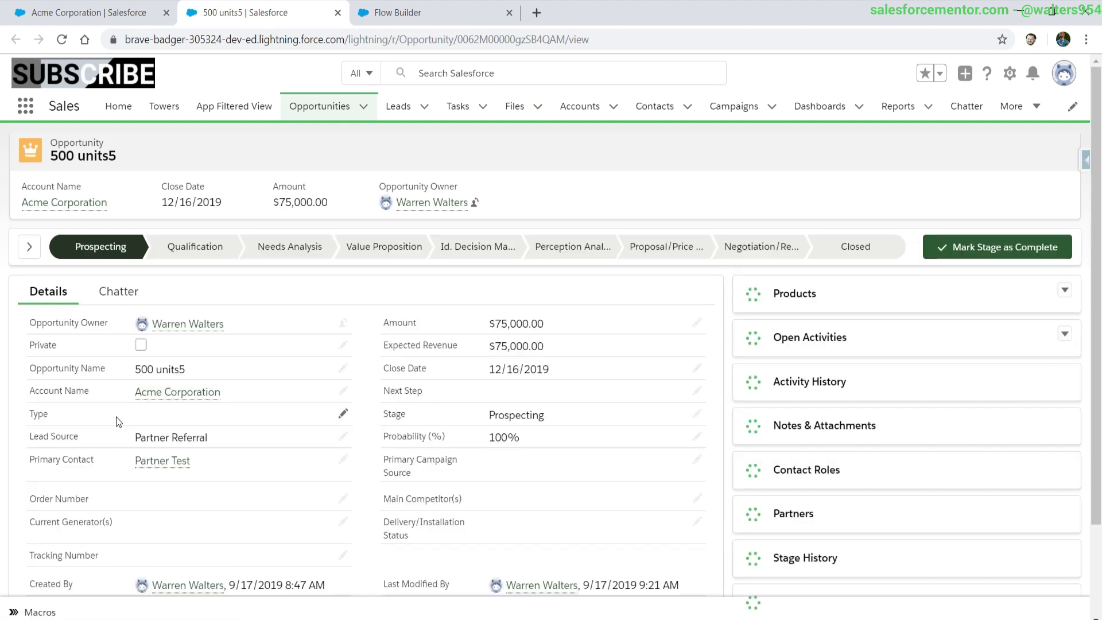
scroll(116, 420, "down", 2)
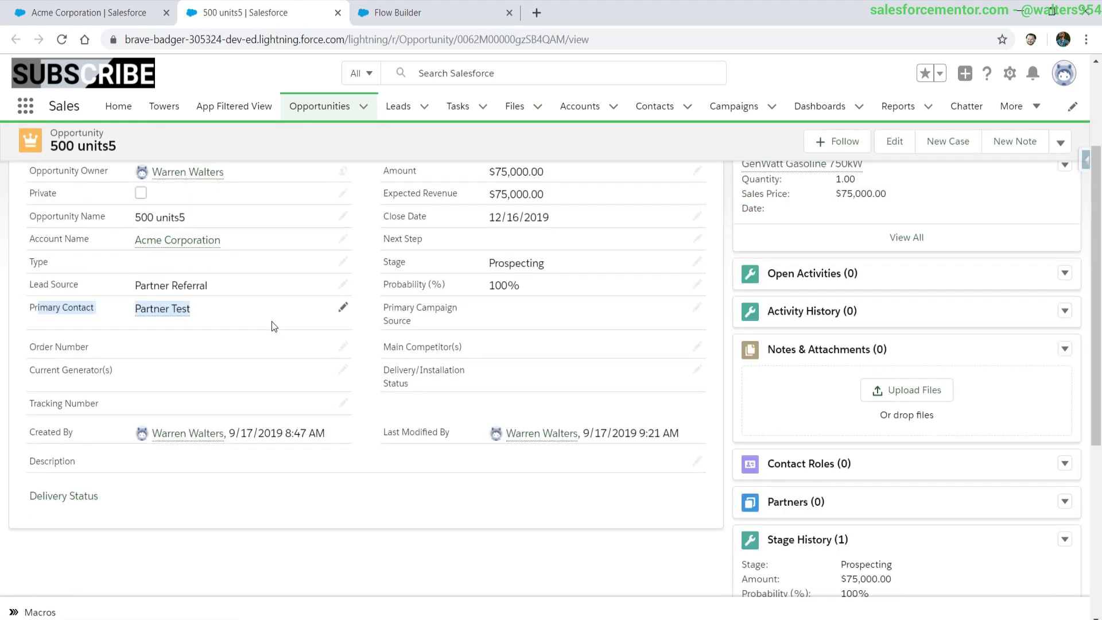
mouse_move(166, 313)
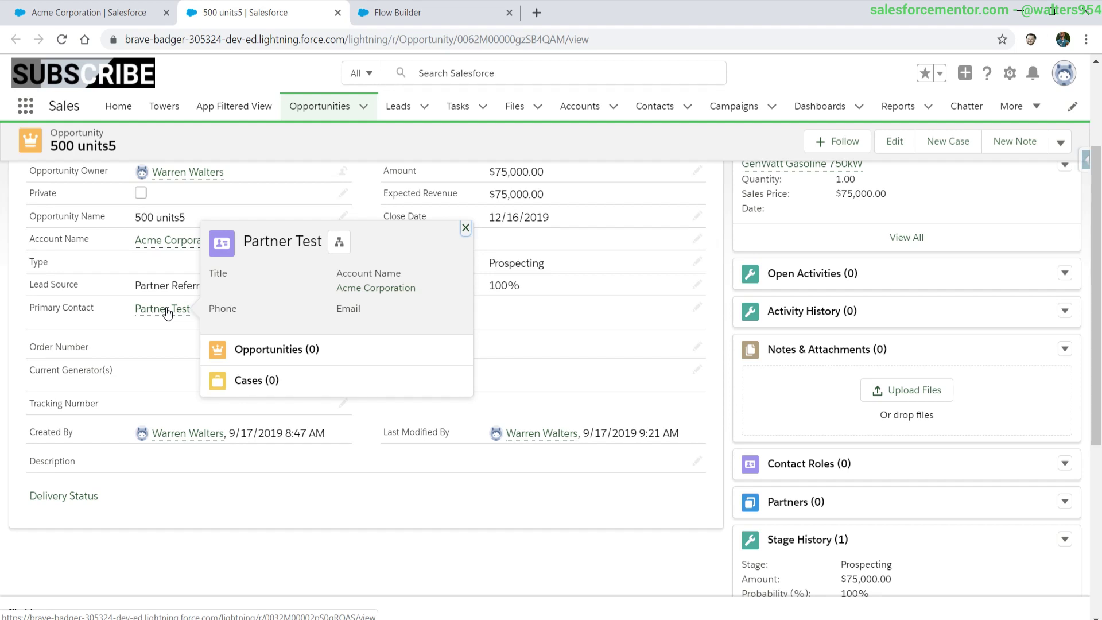
left_click(402, 13)
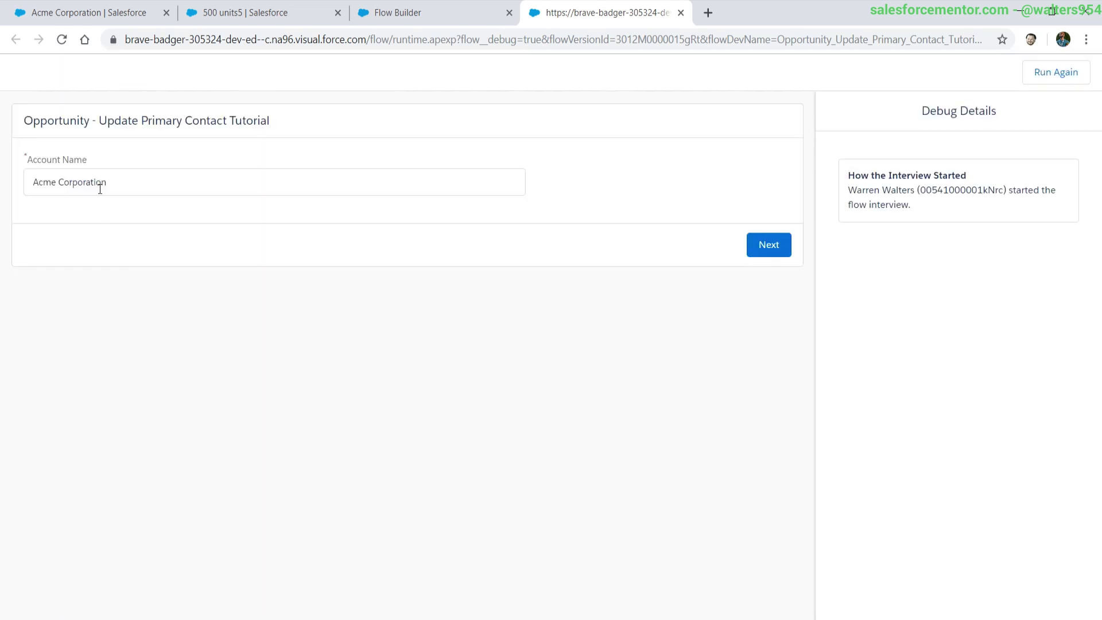
- Enter Acme Corporation as the debug Account Name and advance past the opportunity ID list
left_click(149, 179)
key("ctrl+a")
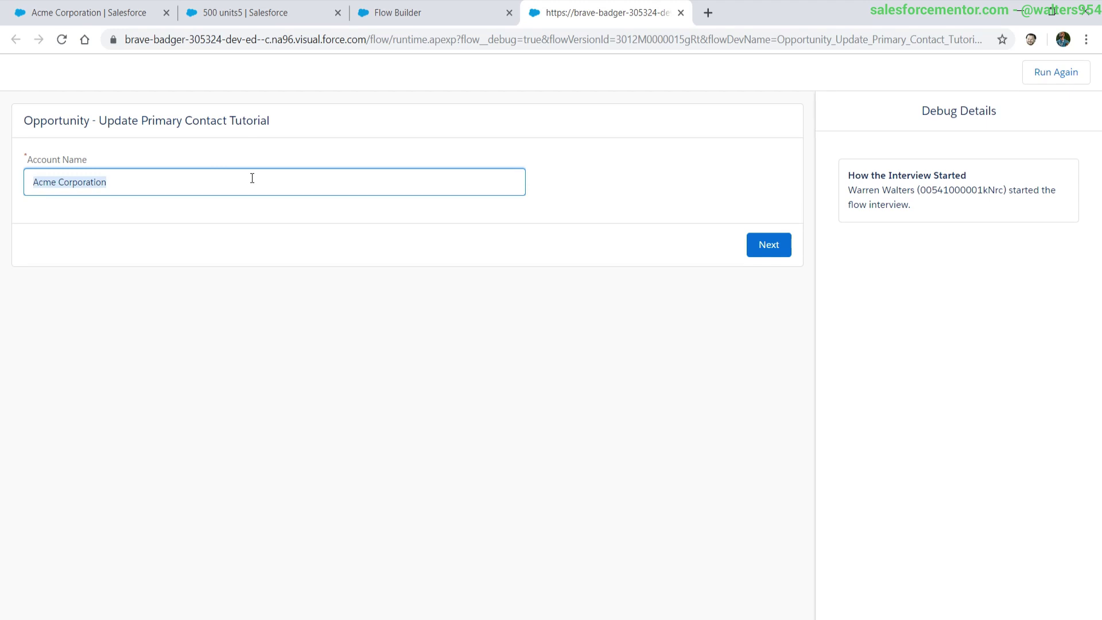
left_click(782, 249)
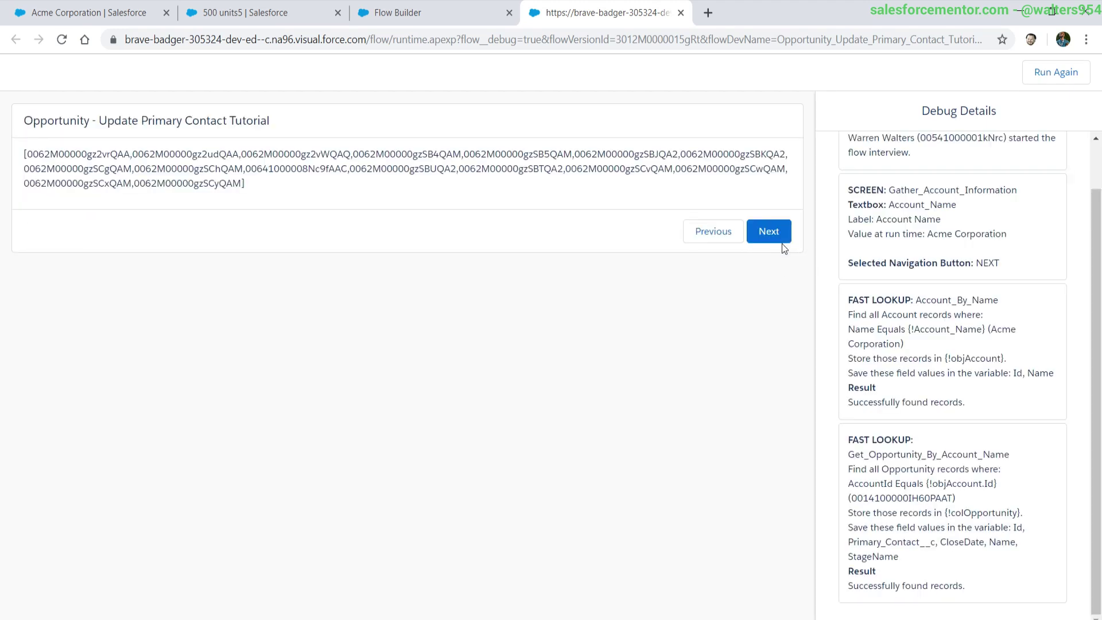
left_click_drag(28, 155, 251, 198)
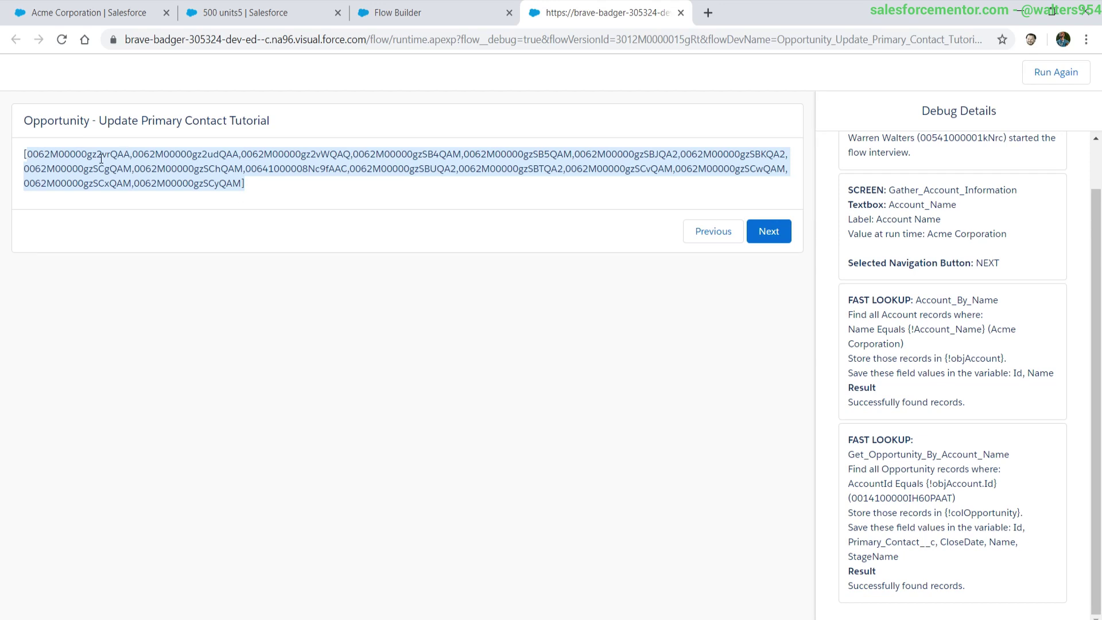
left_click(766, 231)
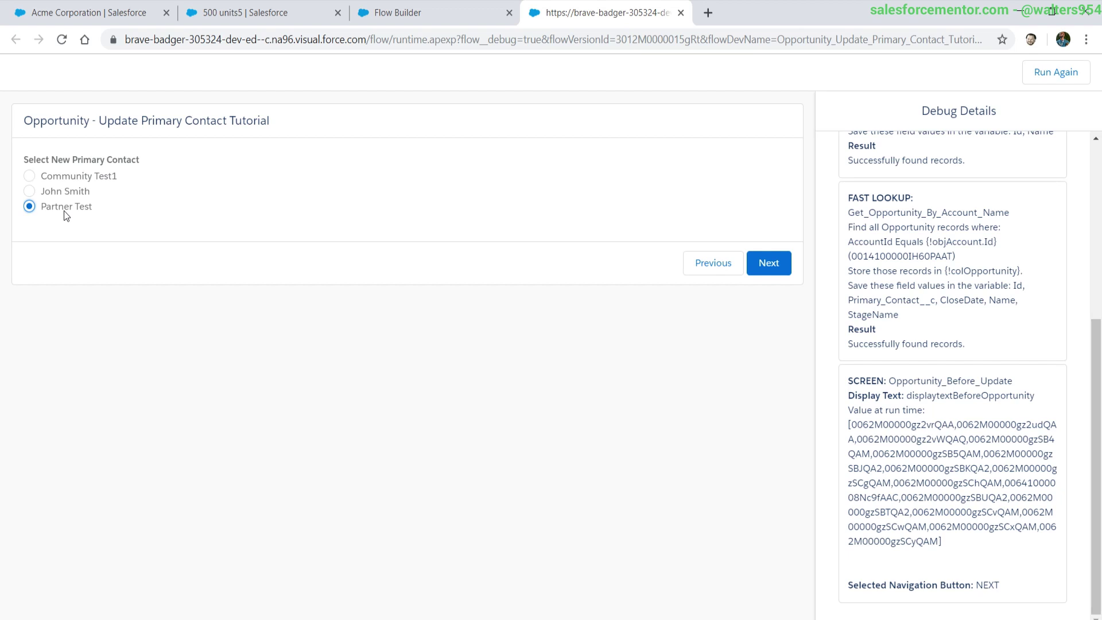
- Pick Community Test1 as the new primary contact and review the Debug Details
left_click(63, 172)
left_click(779, 264)
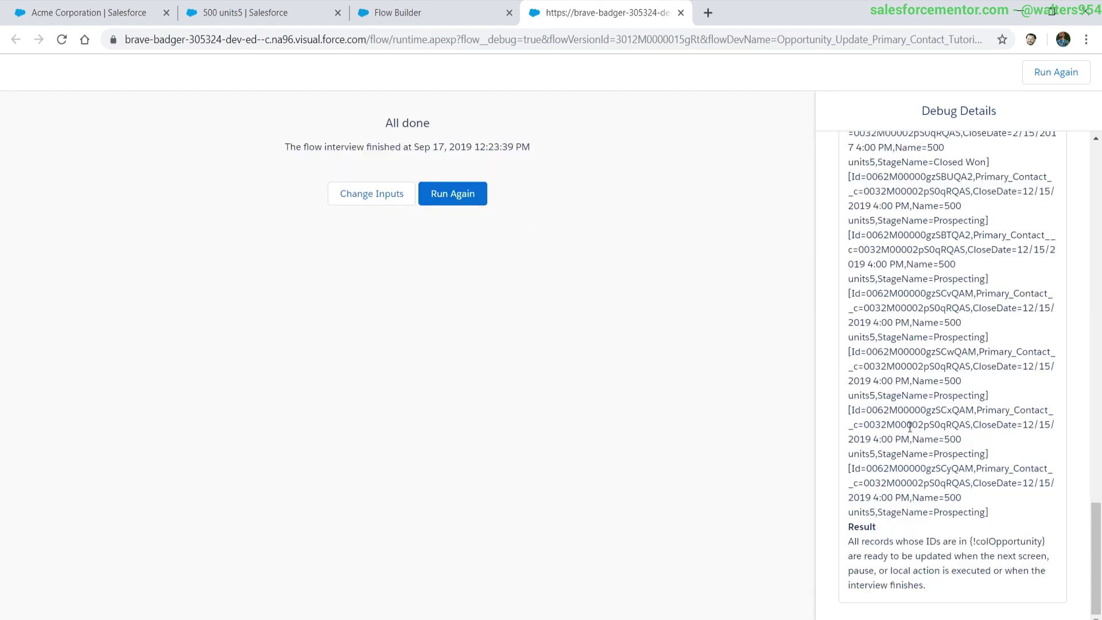
scroll(918, 427, "up", 5)
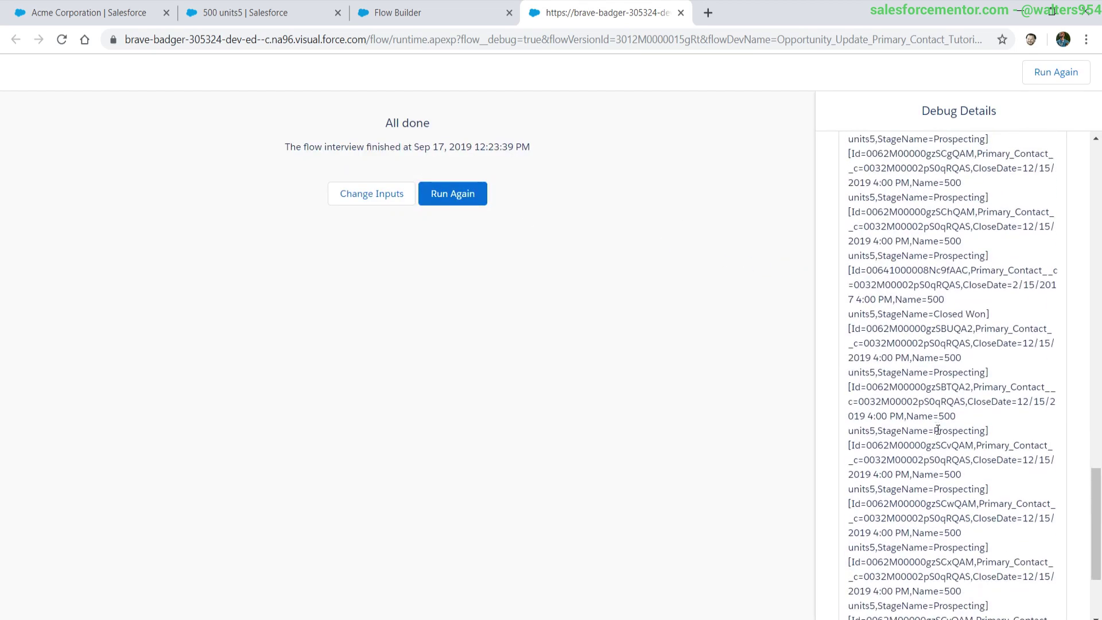
scroll(937, 429, "up", 5)
left_click_drag(861, 201, 945, 449)
left_click(456, 19)
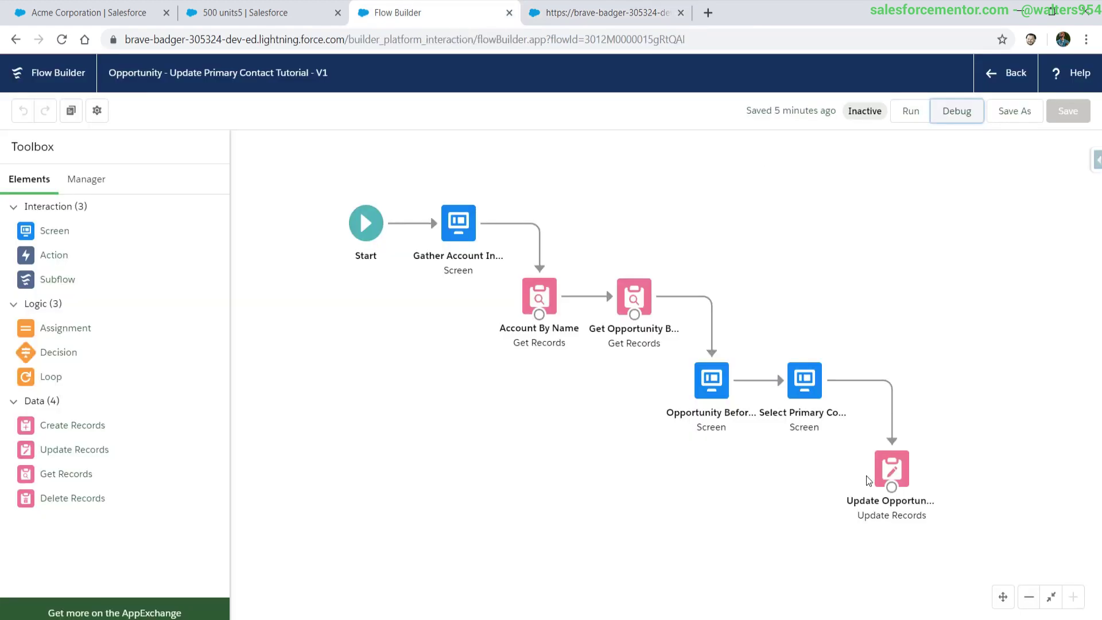
double_click(904, 474)
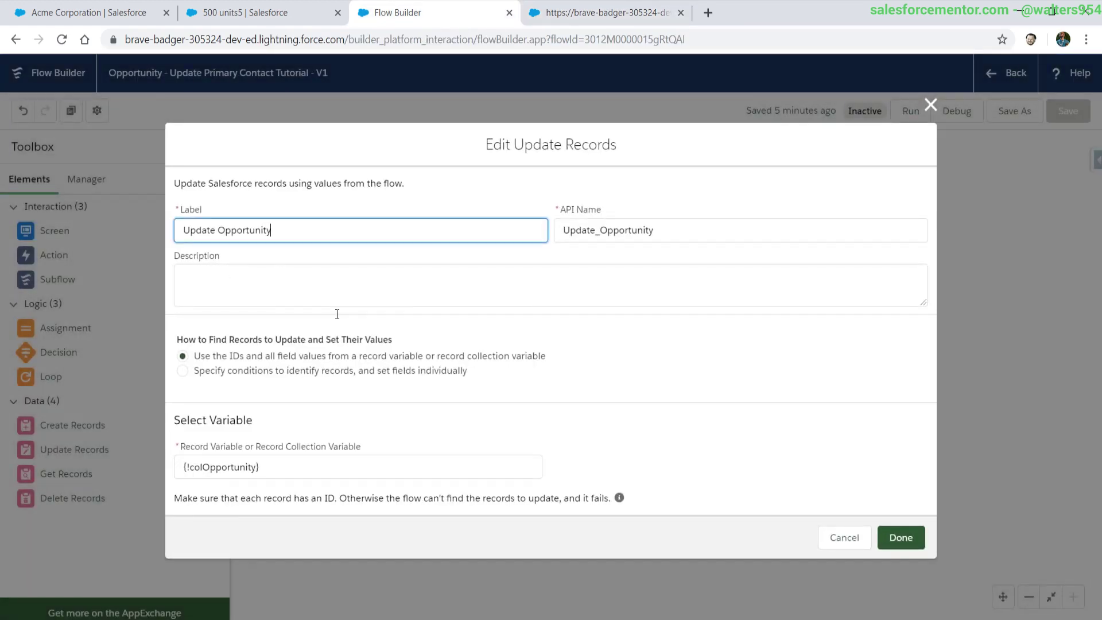
left_click(290, 470)
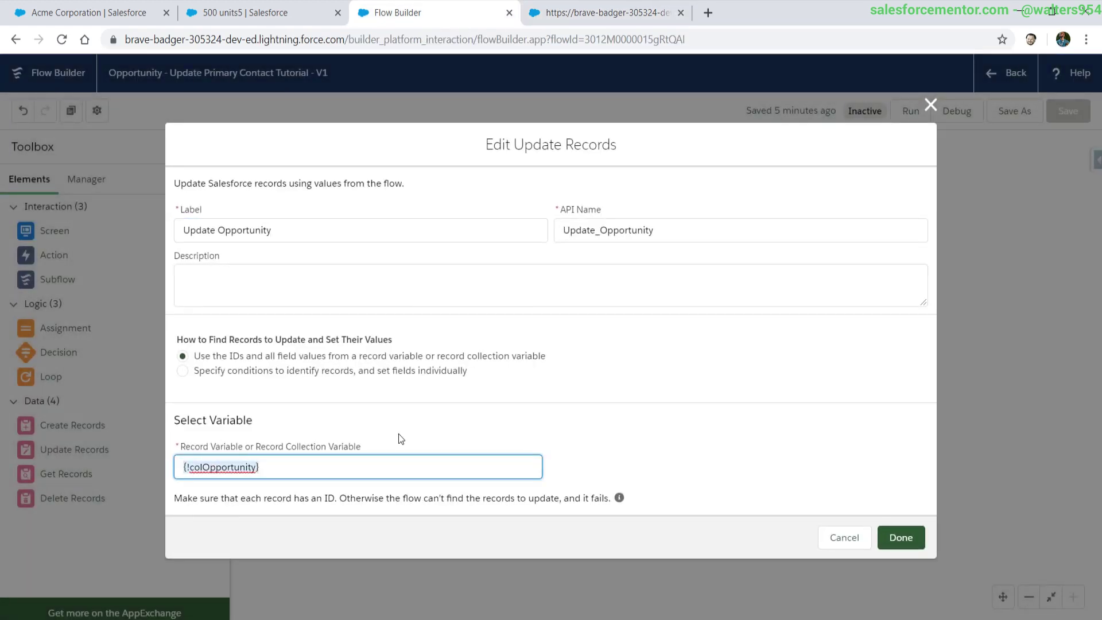
left_click(930, 105)
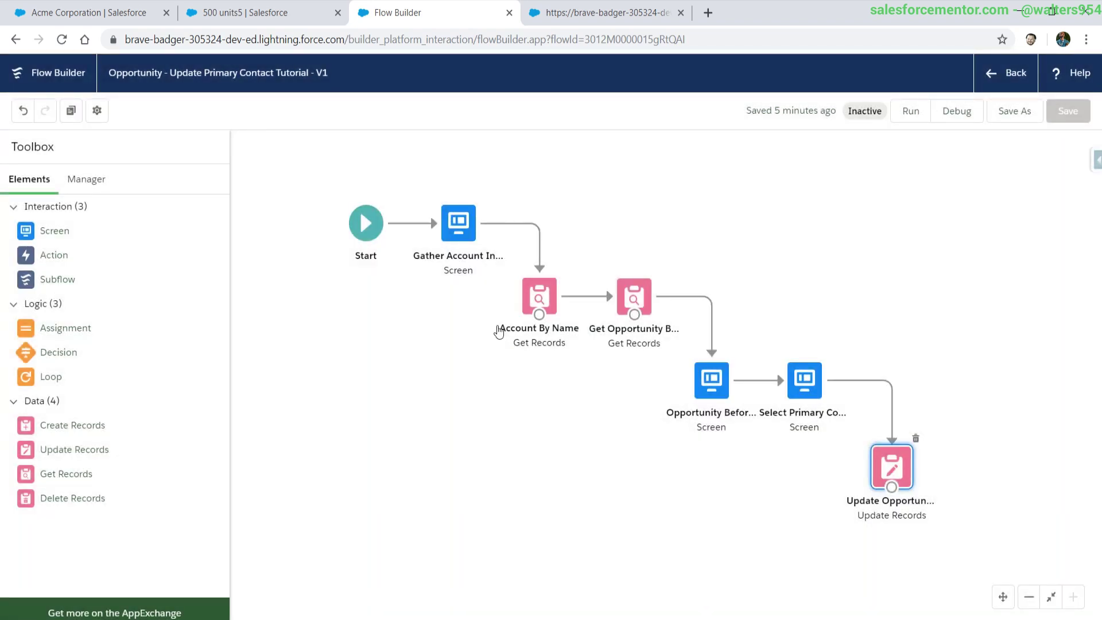
left_click(245, 13)
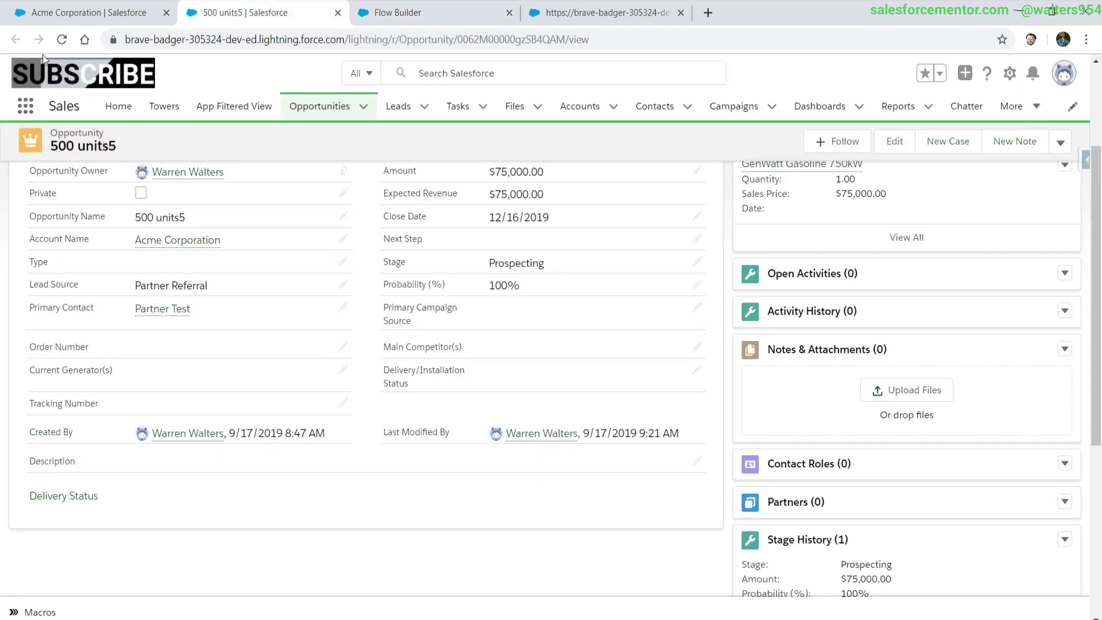
left_click(63, 46)
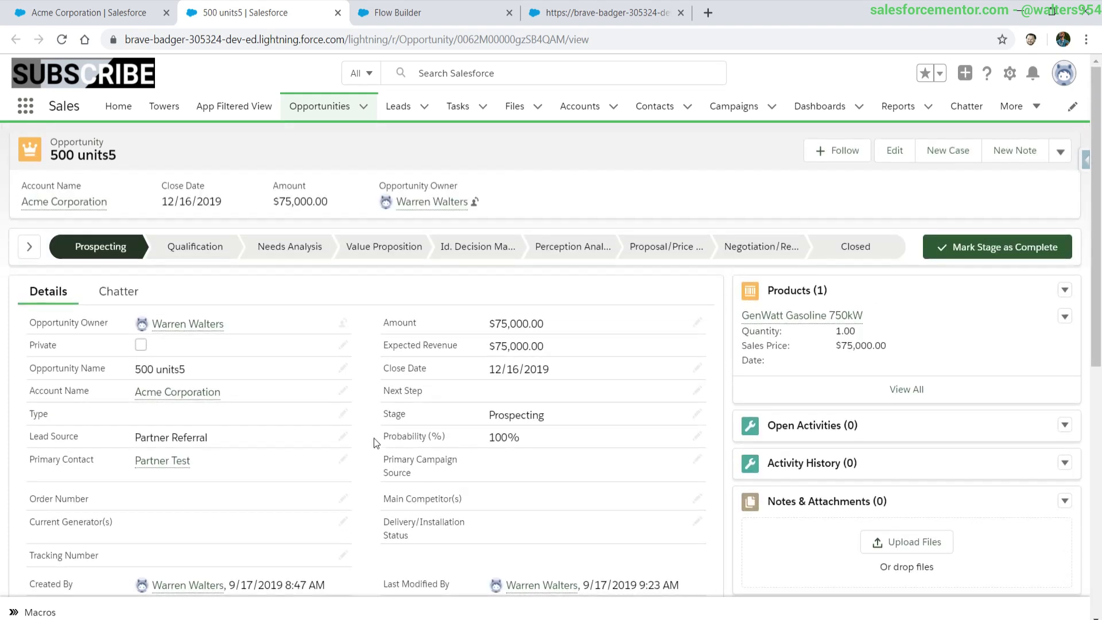
left_click(426, 16)
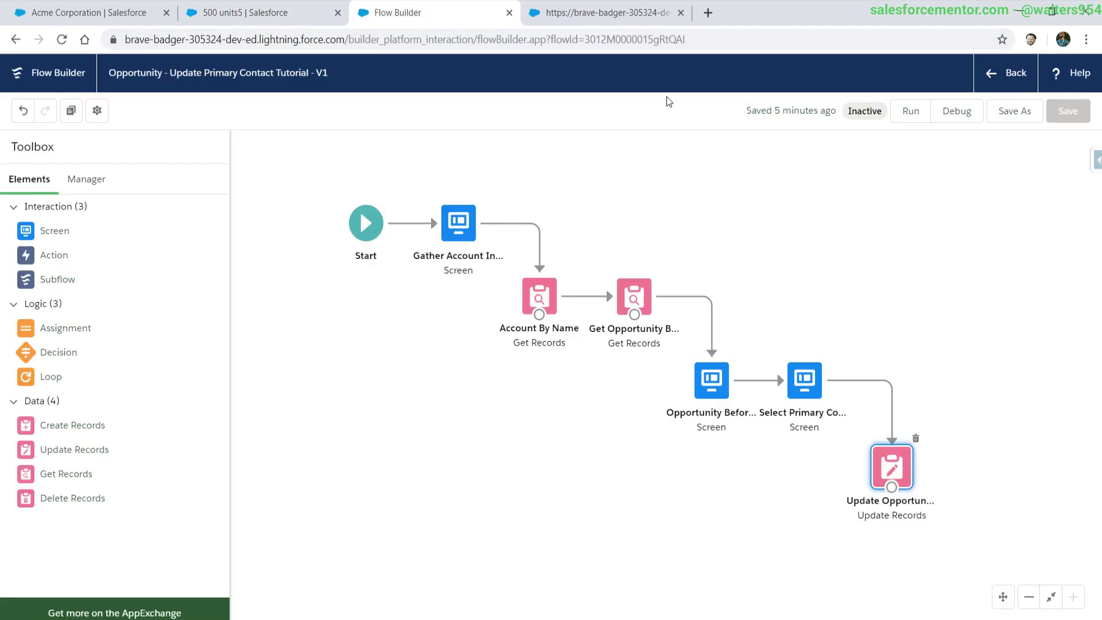
left_click(711, 379)
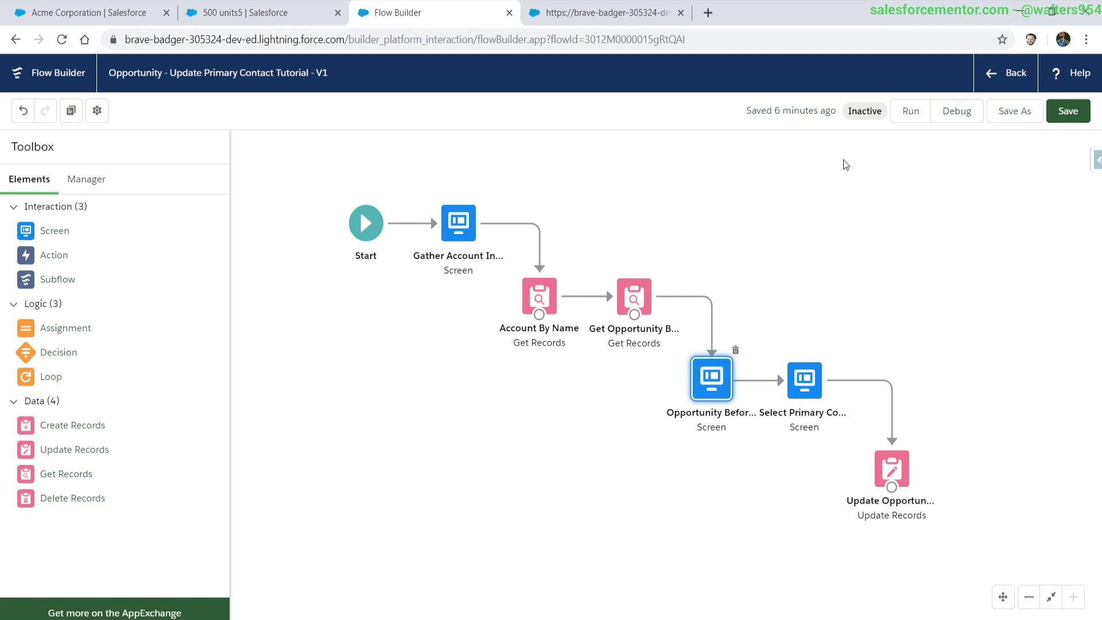
left_click(646, 294)
double_click(647, 294)
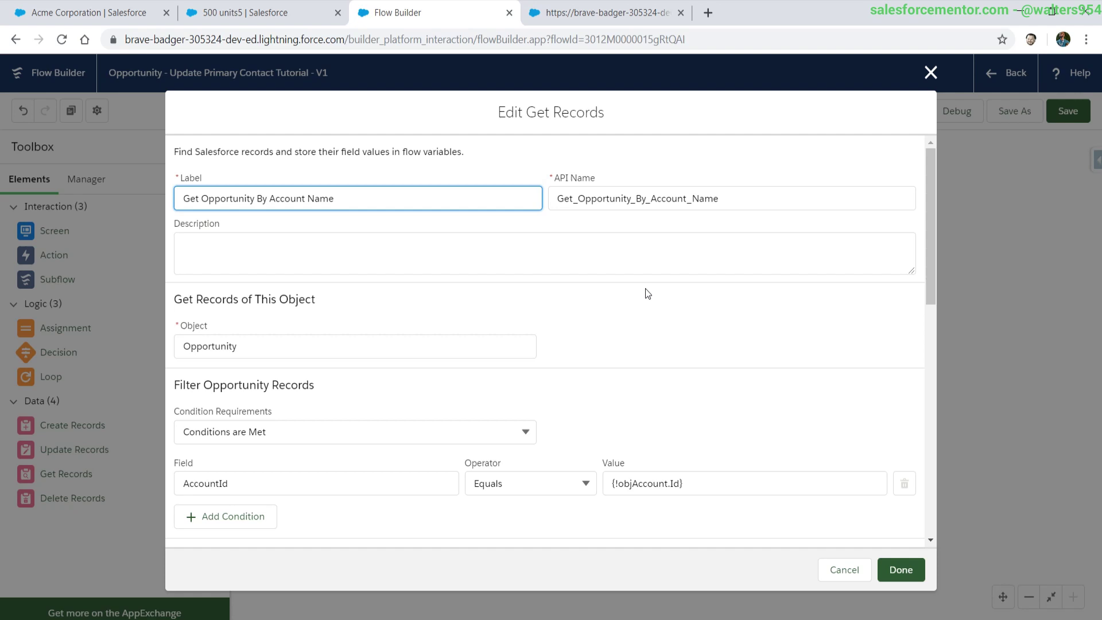
scroll(521, 370, "down", 1)
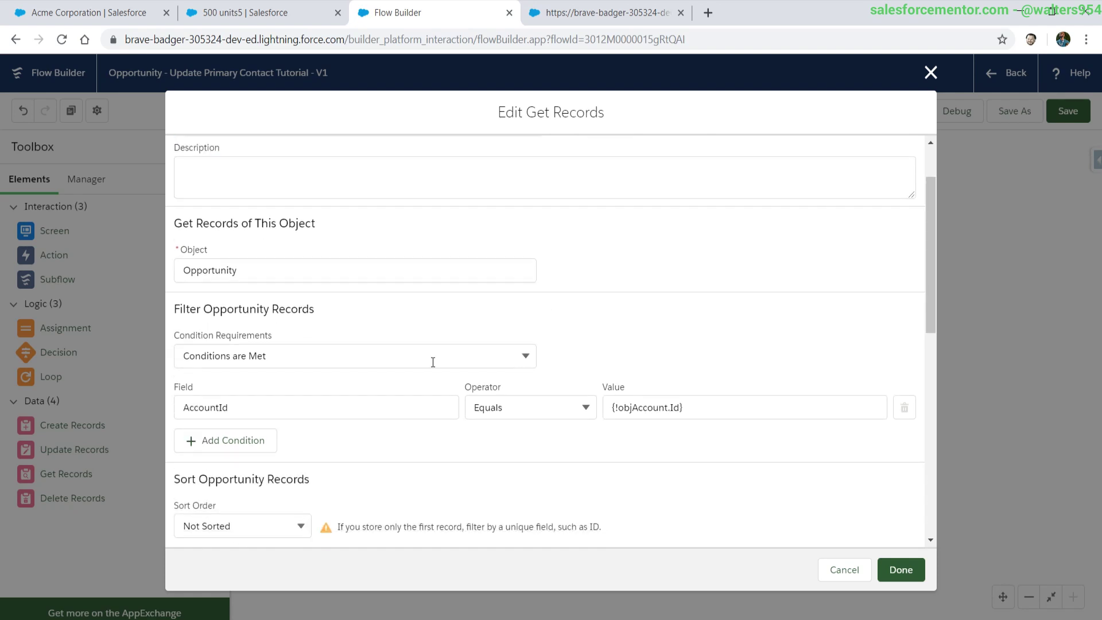
scroll(661, 433, "down", 4)
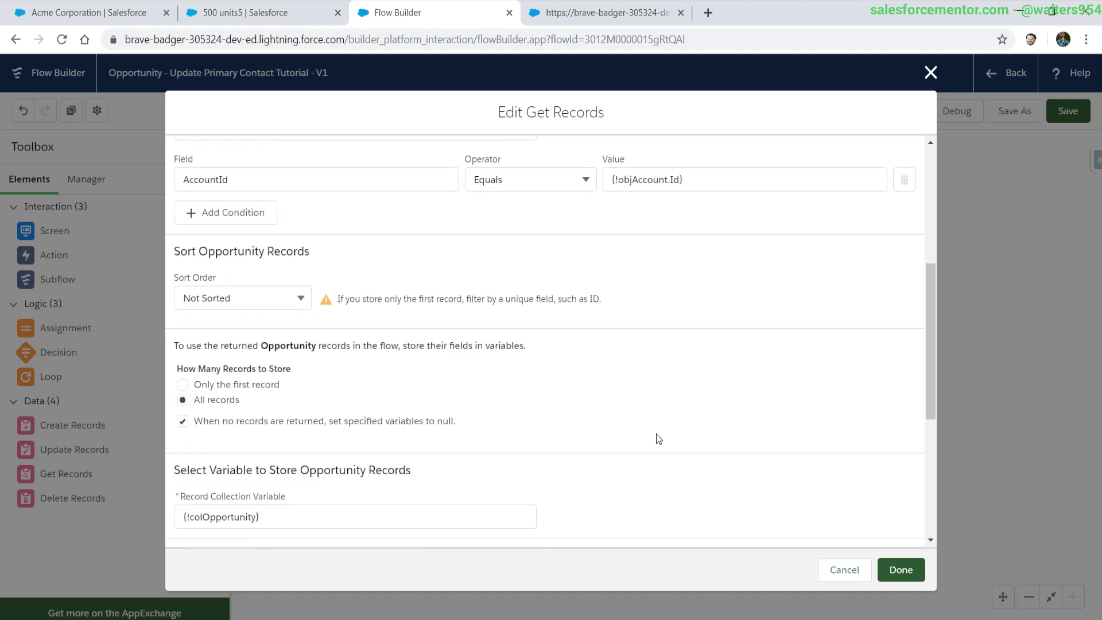
scroll(649, 434, "down", 1)
left_click_drag(260, 364, 185, 364)
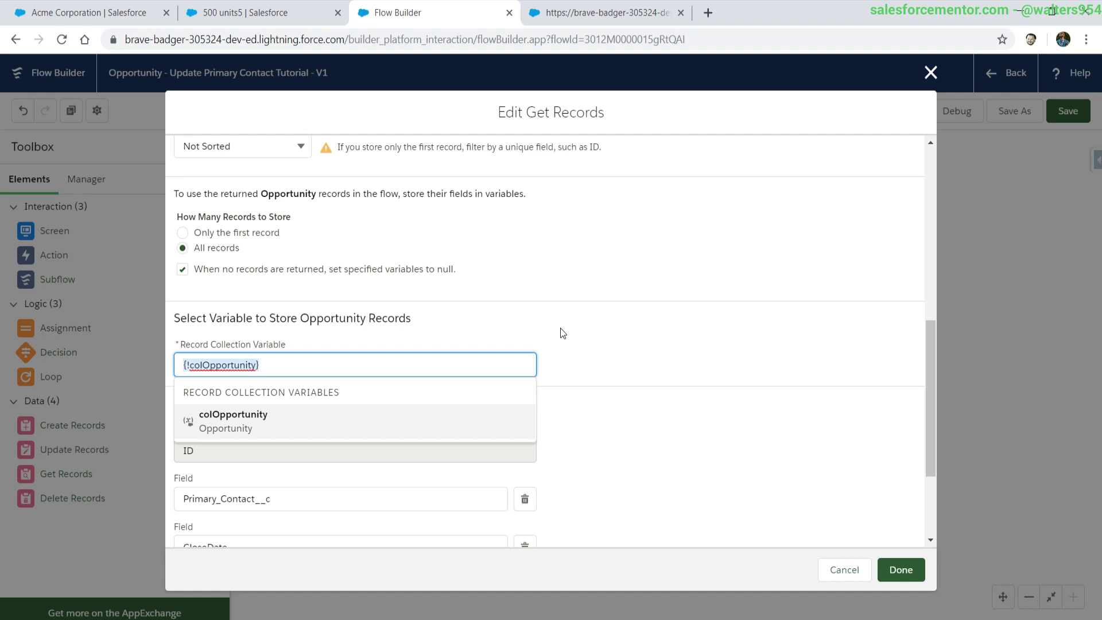
left_click(606, 370)
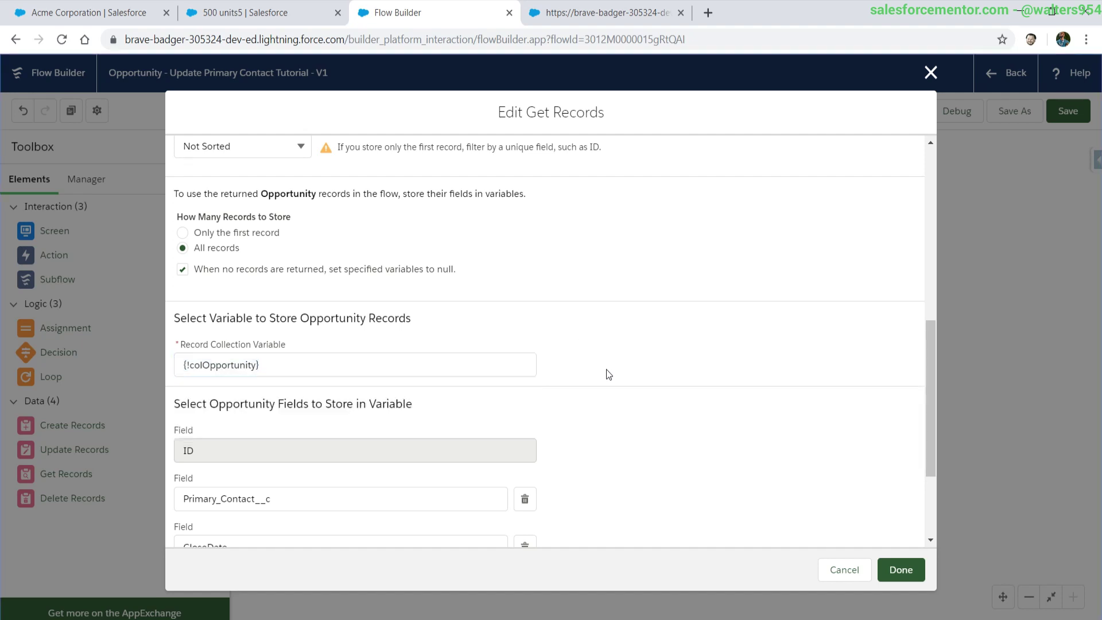
scroll(606, 369, "down", 2)
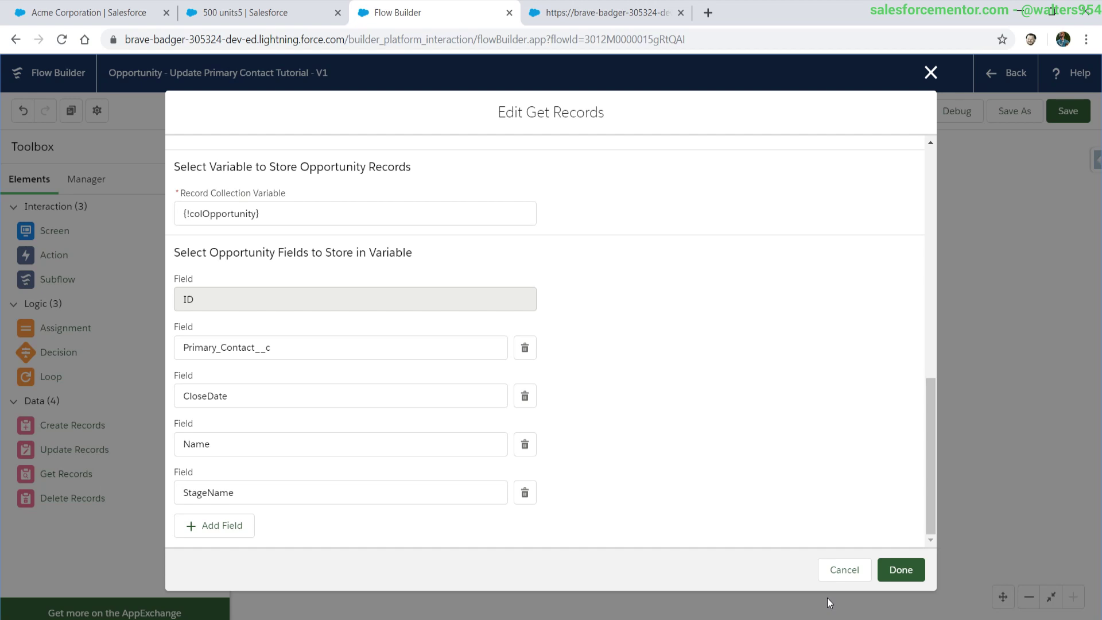
left_click(914, 576)
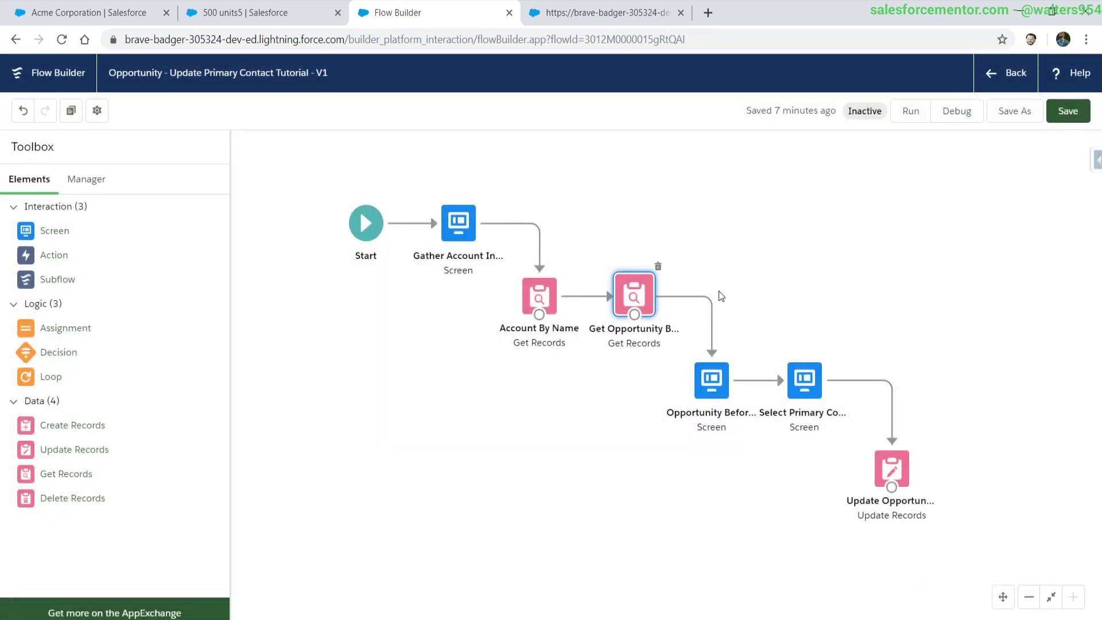
double_click(712, 379)
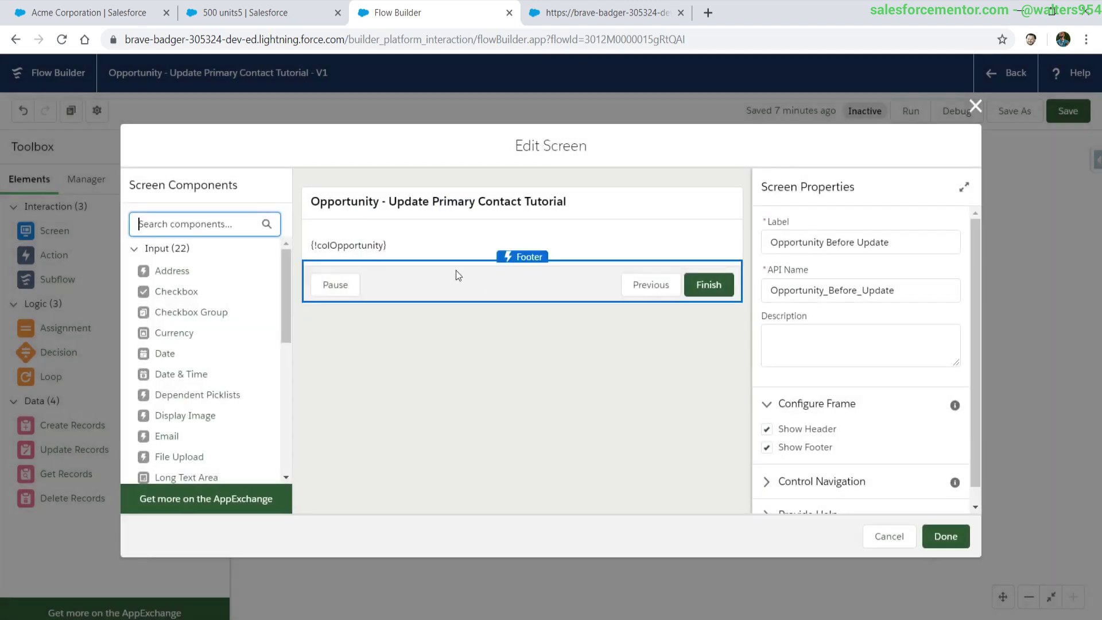
left_click(402, 245)
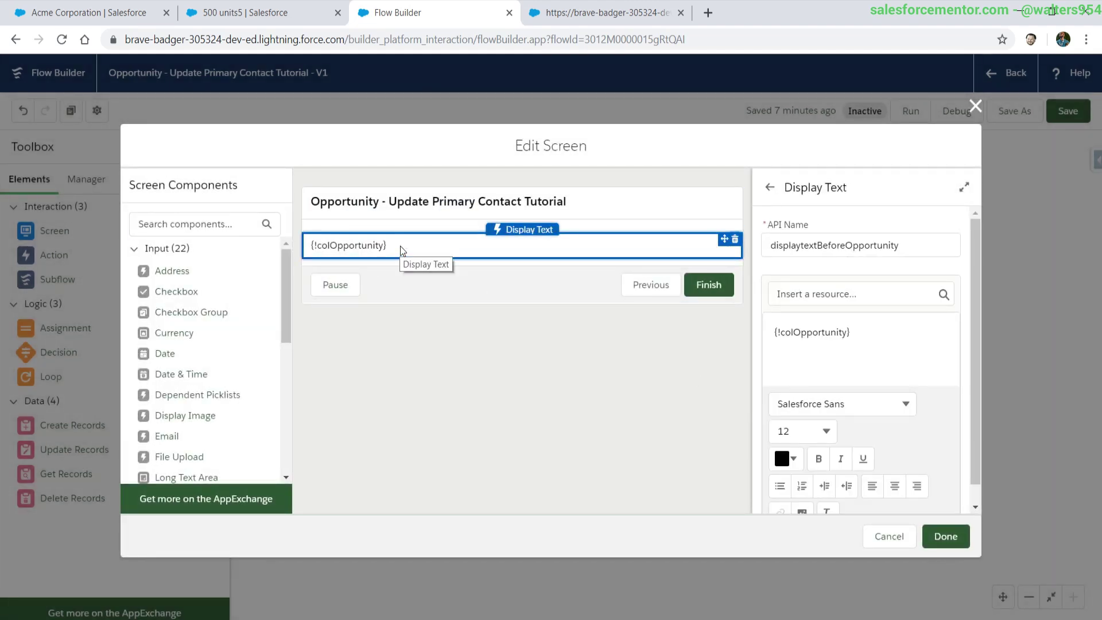
left_click(867, 324)
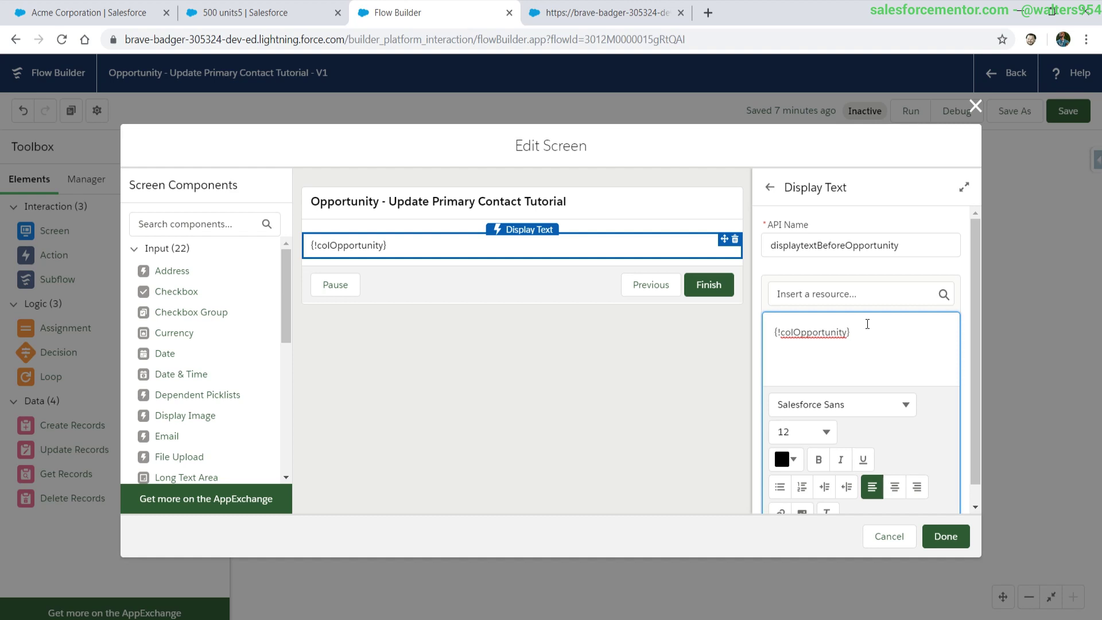
left_click(629, 17)
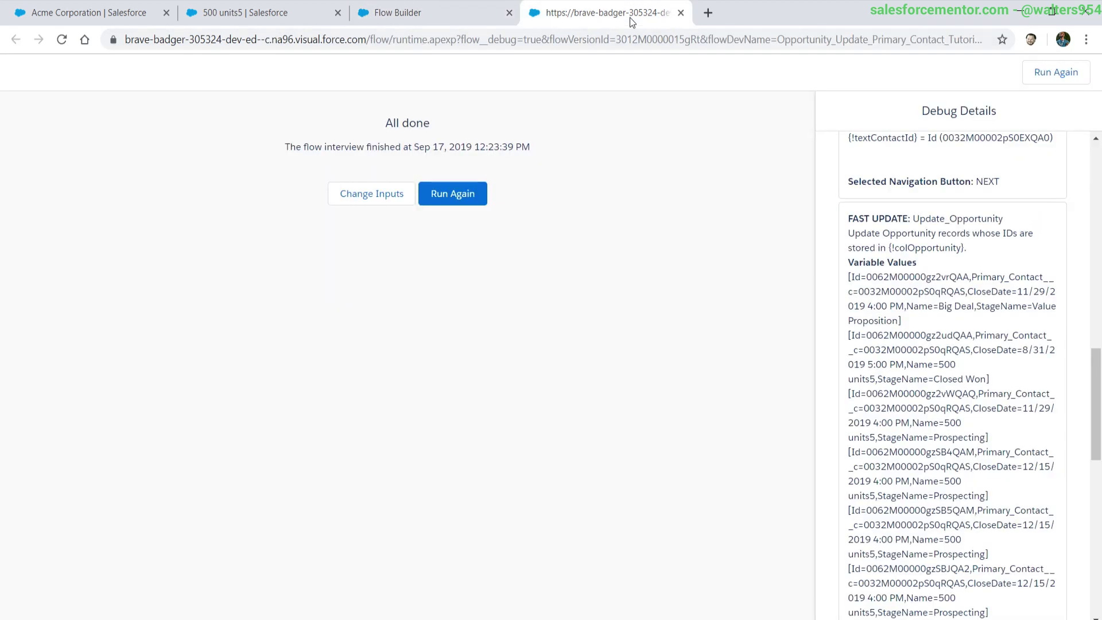
left_click(440, 195)
left_click(768, 245)
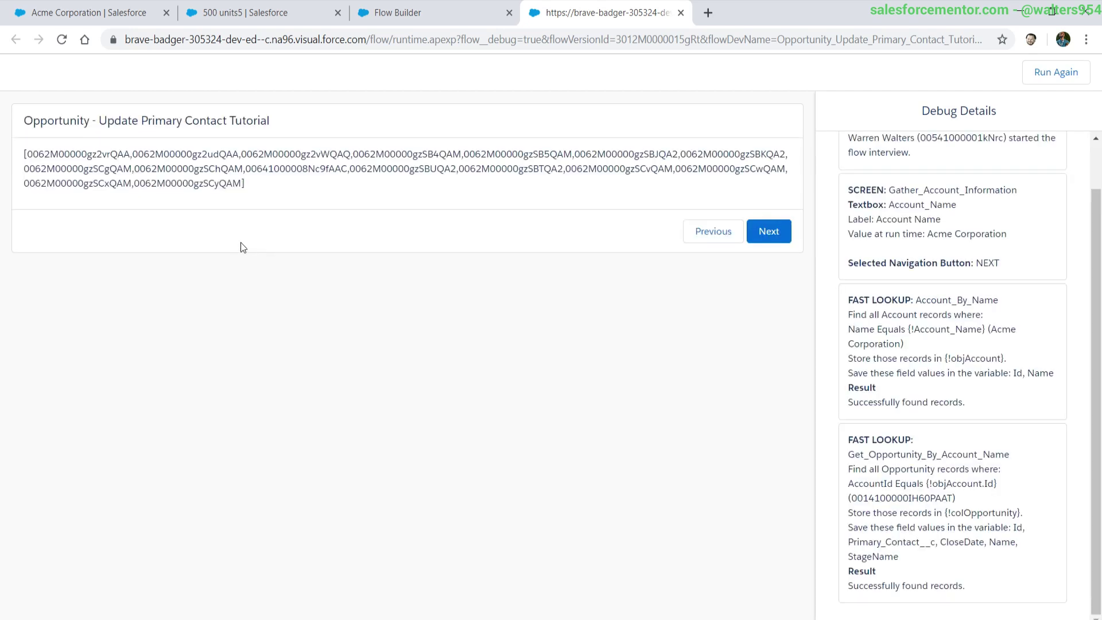
left_click_drag(27, 153, 239, 182)
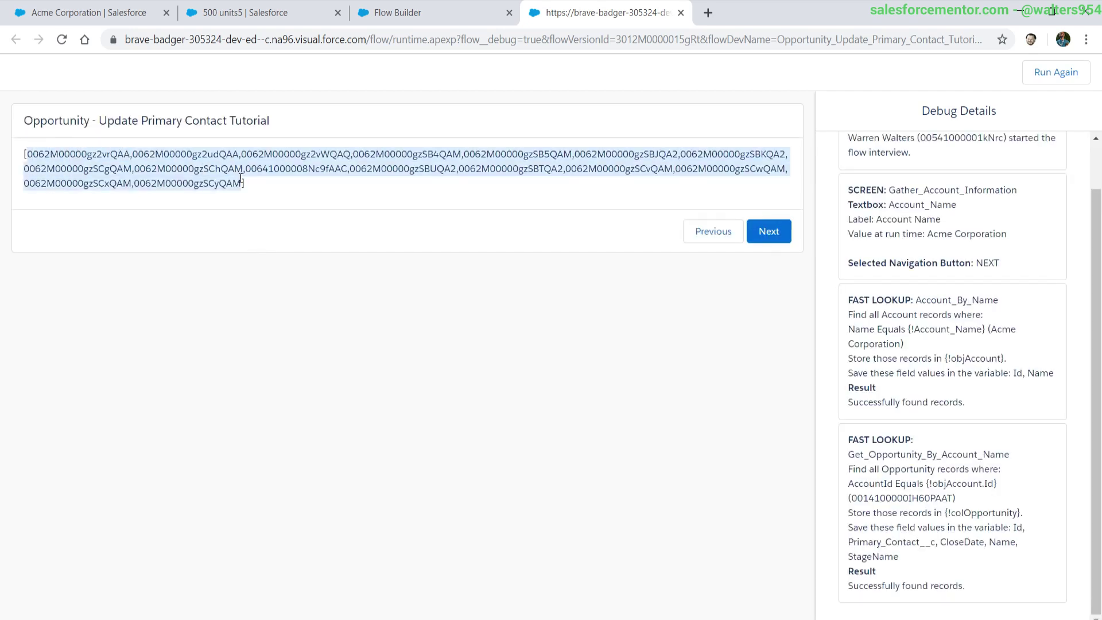
double_click(186, 168)
key("ctrl+c")
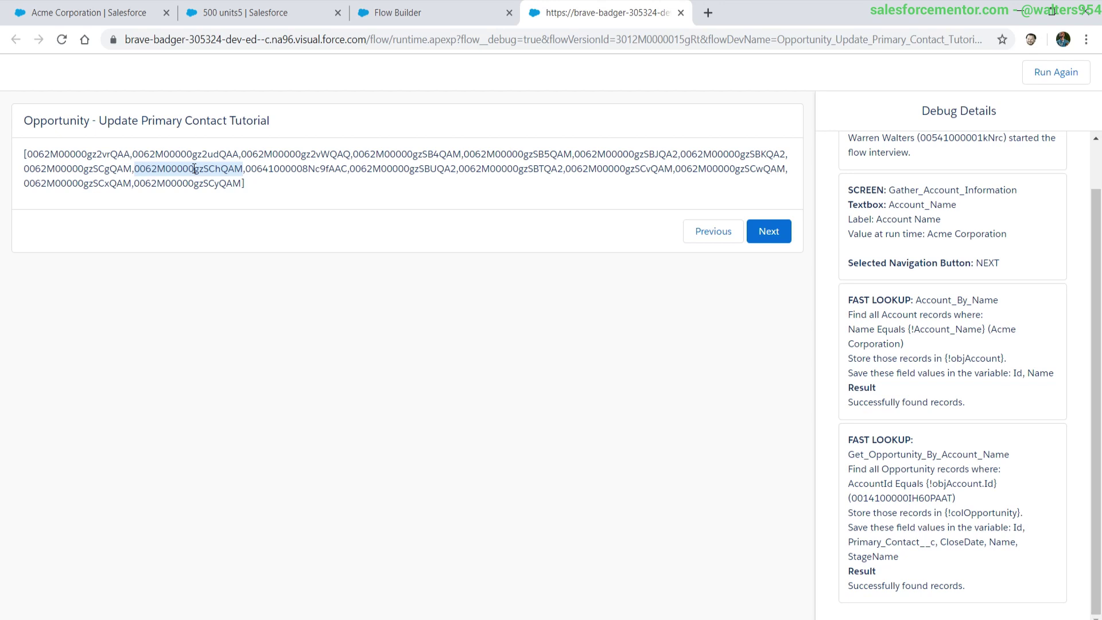
left_click(50, 11)
double_click(462, 41)
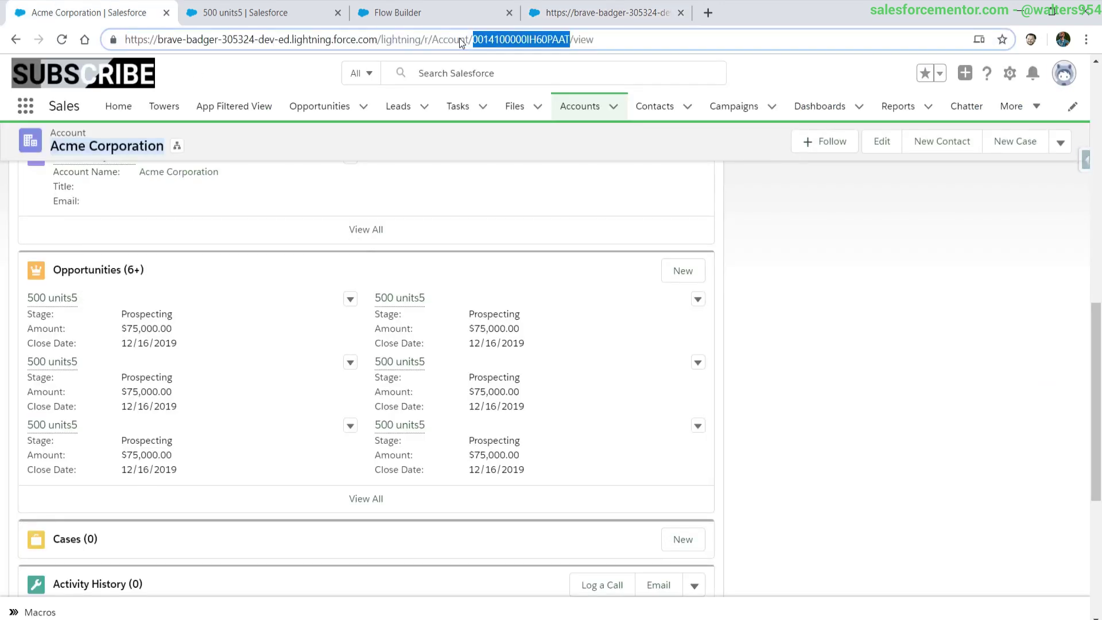
key("ctrl+v")
key("Return")
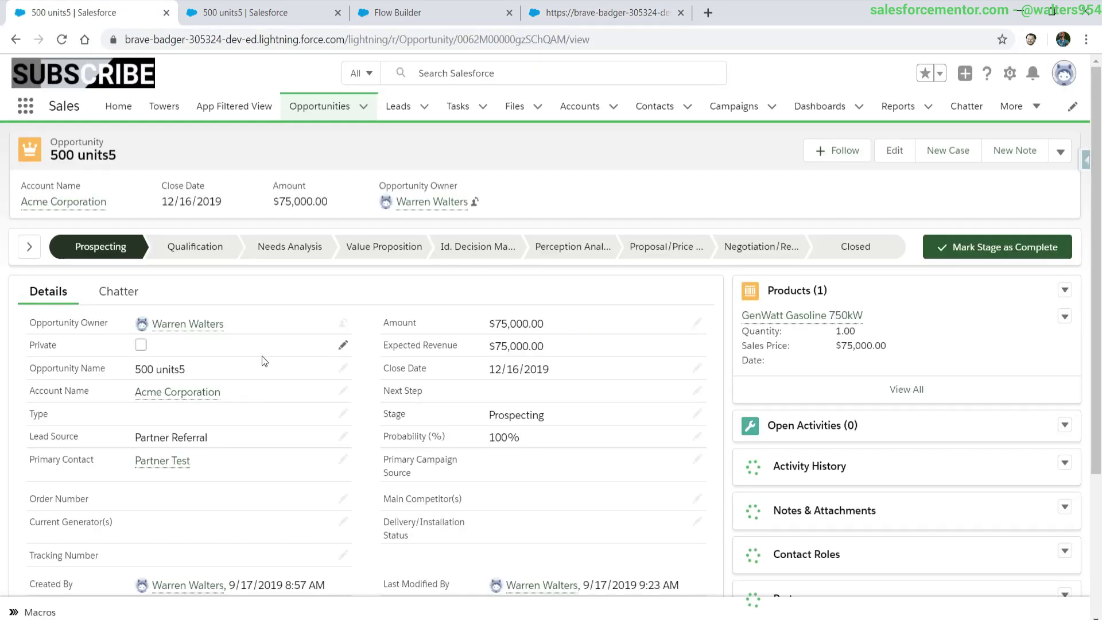
scroll(264, 361, "down", 1)
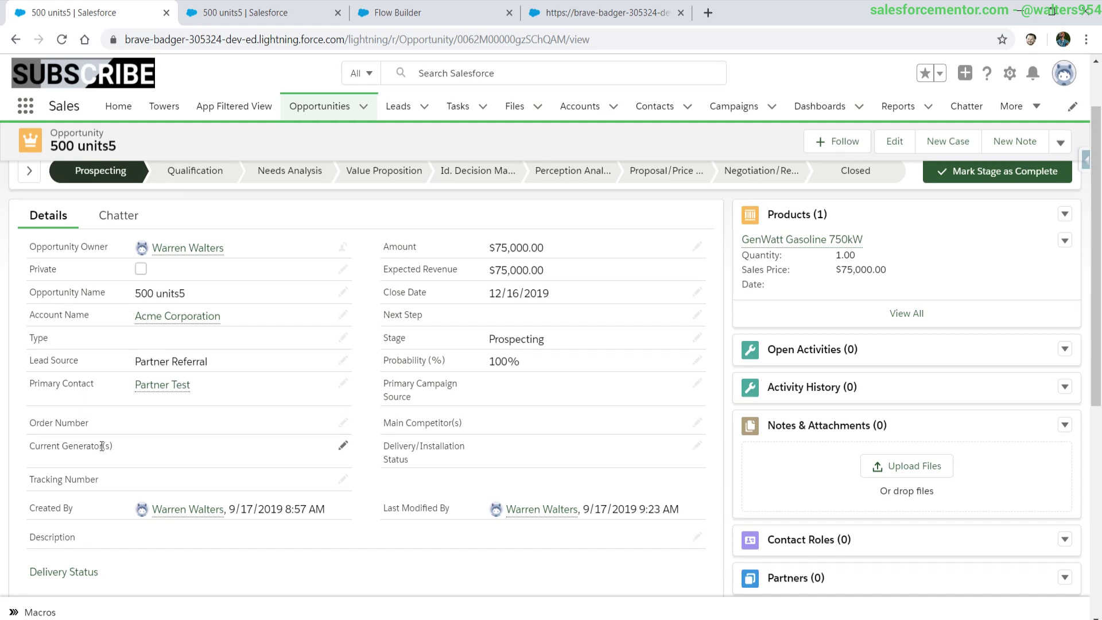
left_click(586, 13)
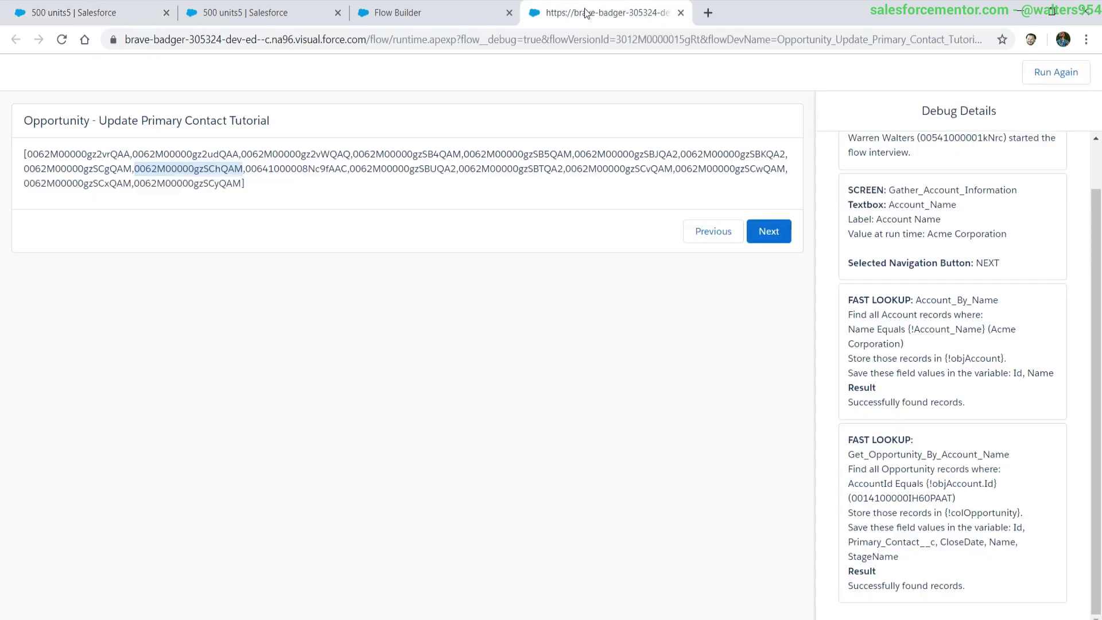
left_click(460, 16)
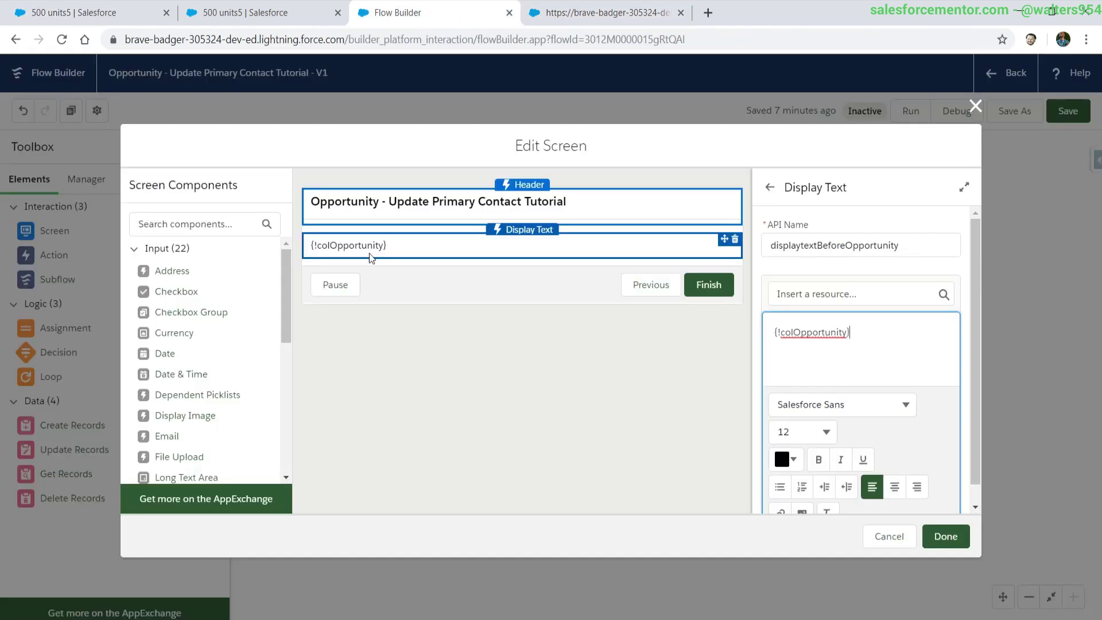
left_click(850, 337)
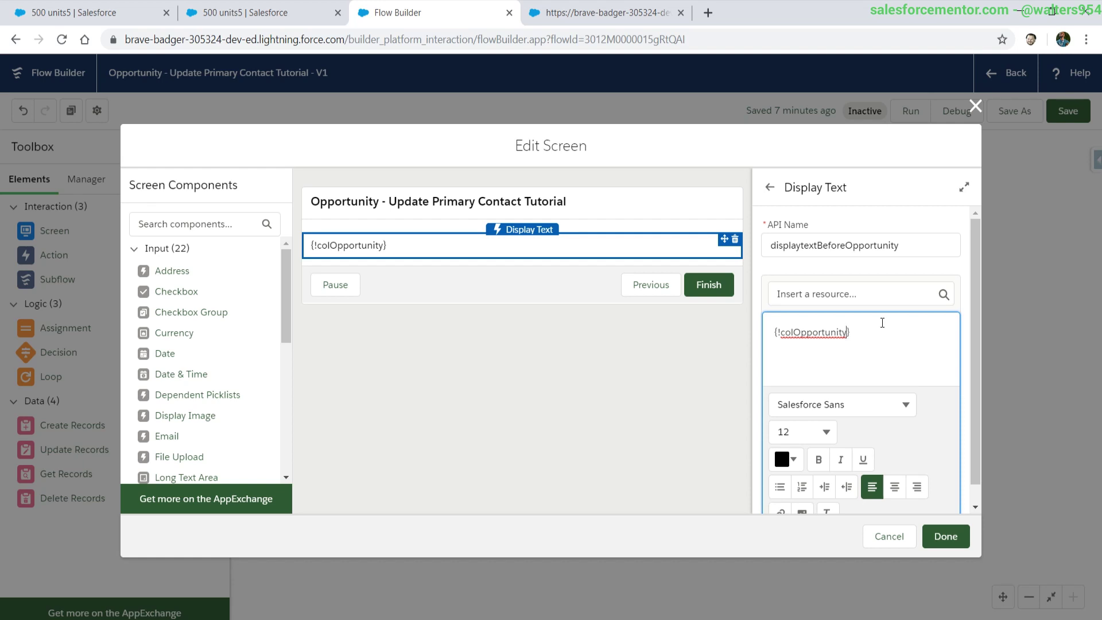
type(".Name")
left_click(846, 333)
type("[]0")
key("ctrl+a")
key("ctrl+c")
left_click(931, 347)
key("Return")
key("ctrl+v")
key("Left")
key("Left")
key("Left")
key("Left")
key("Left")
key("Left")
key("Left")
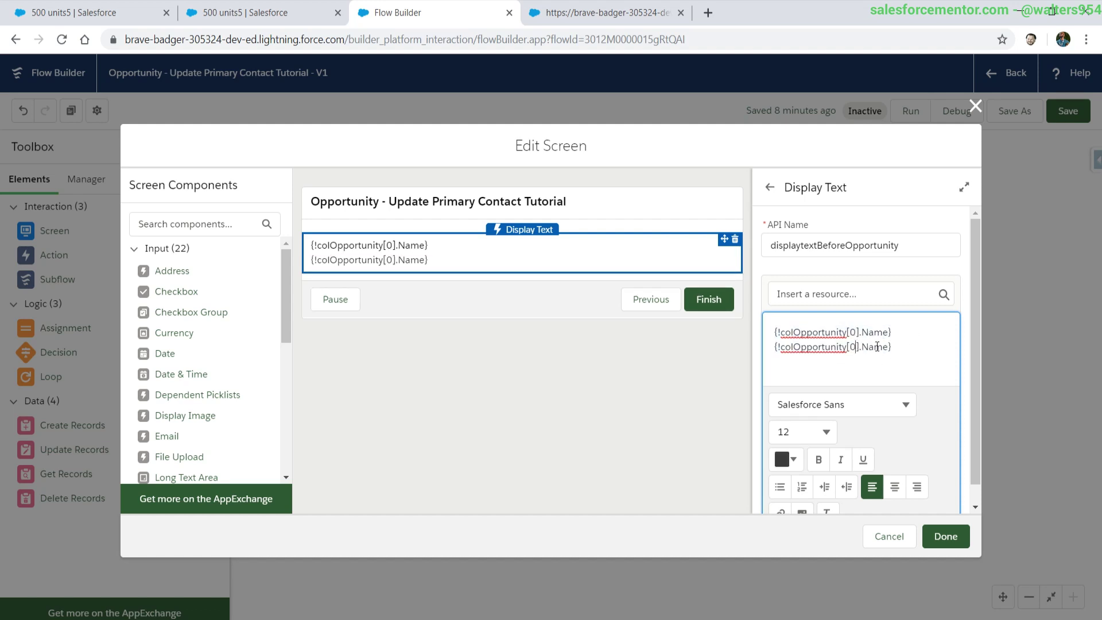
key("BackSpace")
type("1")
left_click(853, 360)
left_click_drag(896, 346, 897, 329)
key("BackSpace")
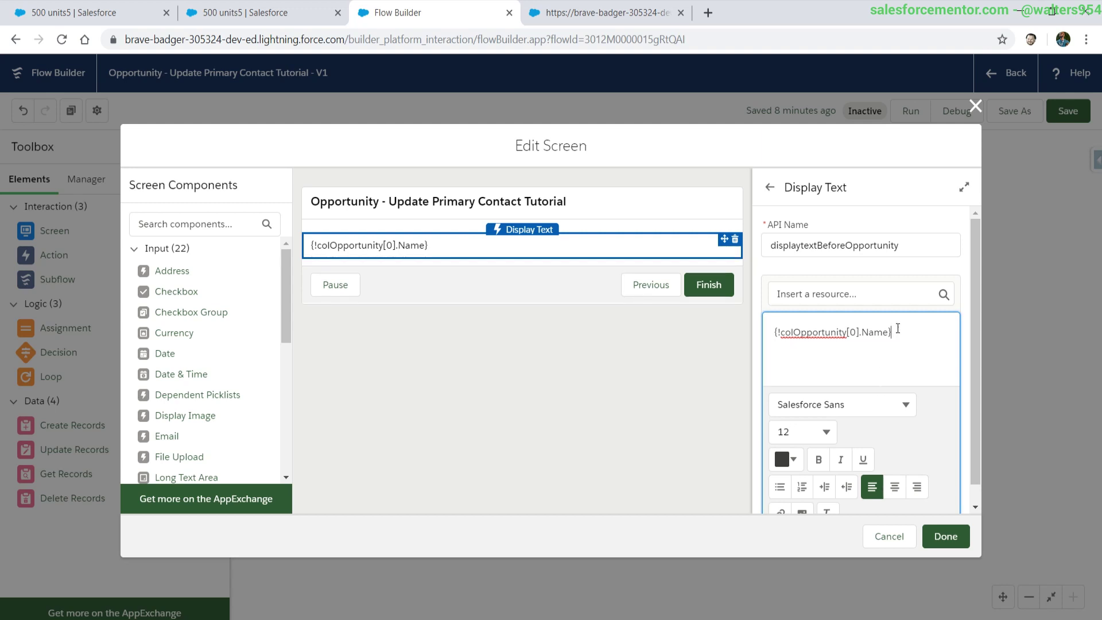
key("BackSpace")
key("BackSpace")
key("BackSpace")
key("BackSpace")
key("BackSpace")
key("BackSpace")
key("BackSpace")
key("BackSpace")
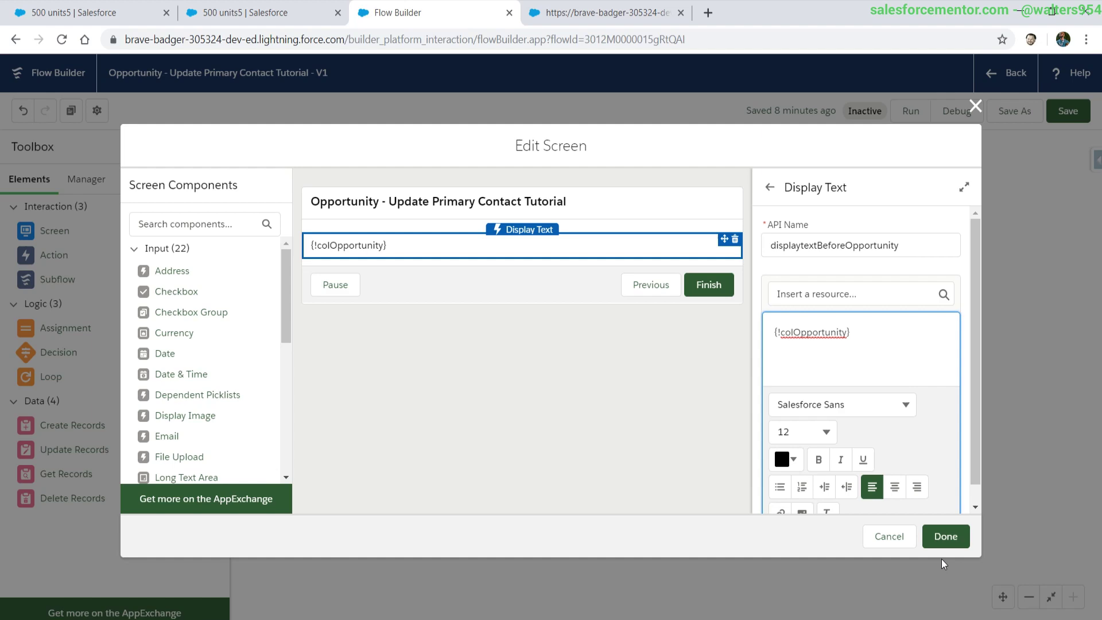
- Add a Loop element labelled Loop Opportunity that iterates over colOpportunity
left_click(946, 536)
left_click_drag(25, 376, 548, 442)
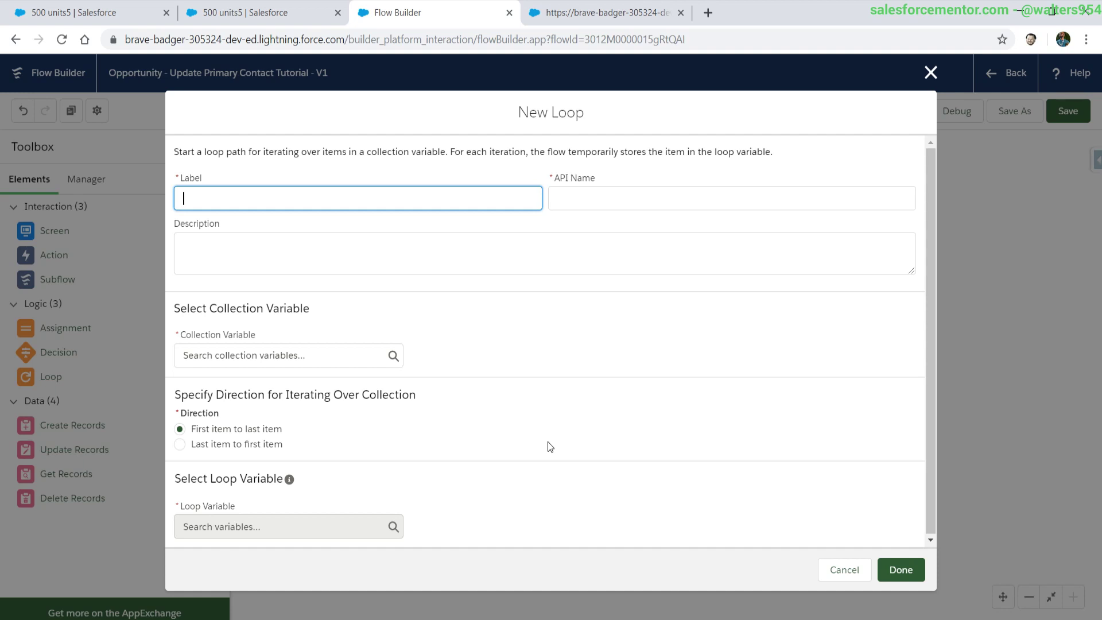
type("Loop Opportunity")
left_click(515, 398)
left_click(223, 363)
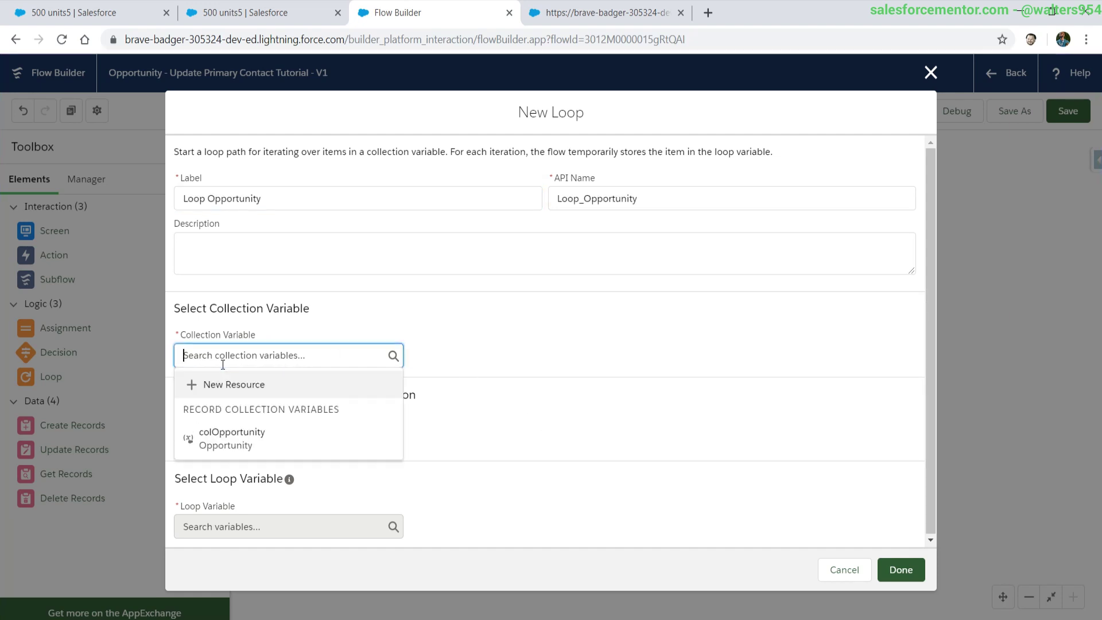
left_click(238, 442)
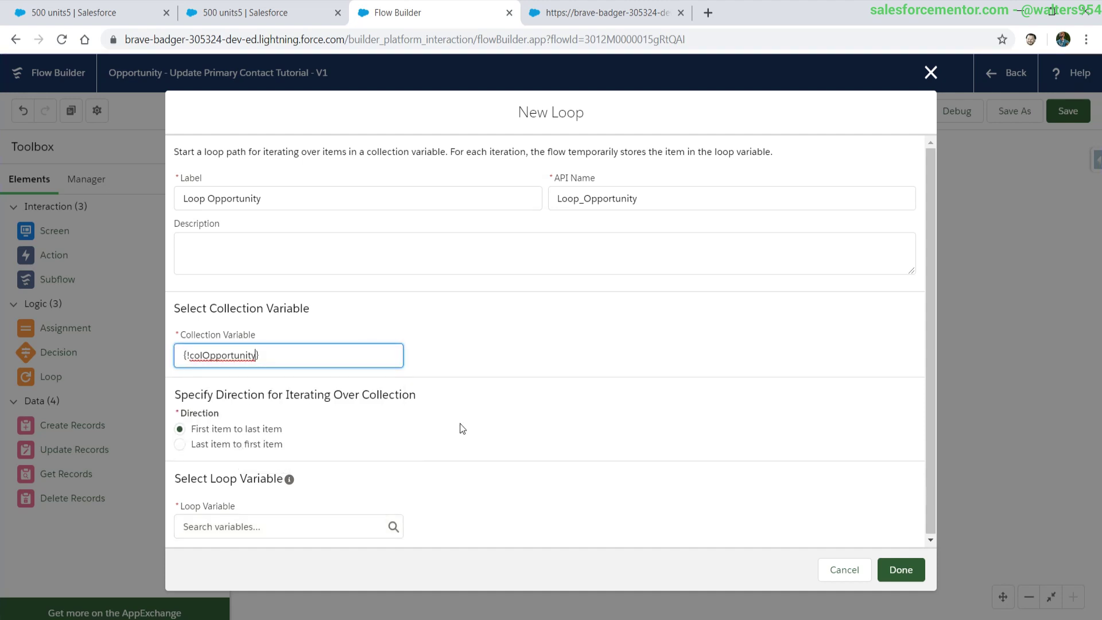
- Bring up the Loop Variable choices to begin defining a new resource
left_click(243, 532)
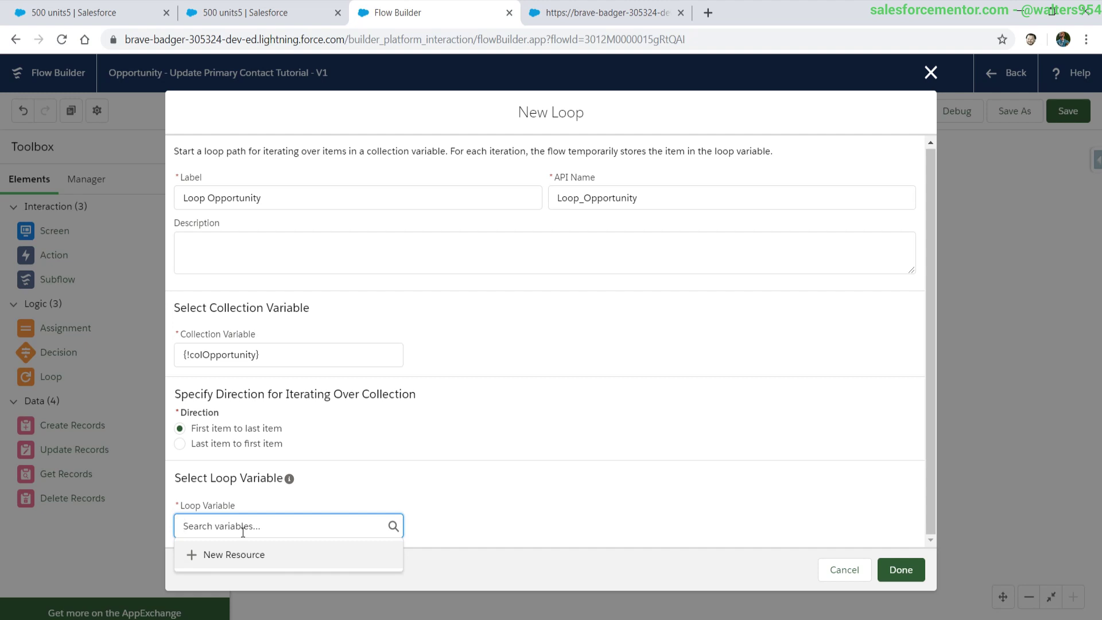
left_click(175, 355)
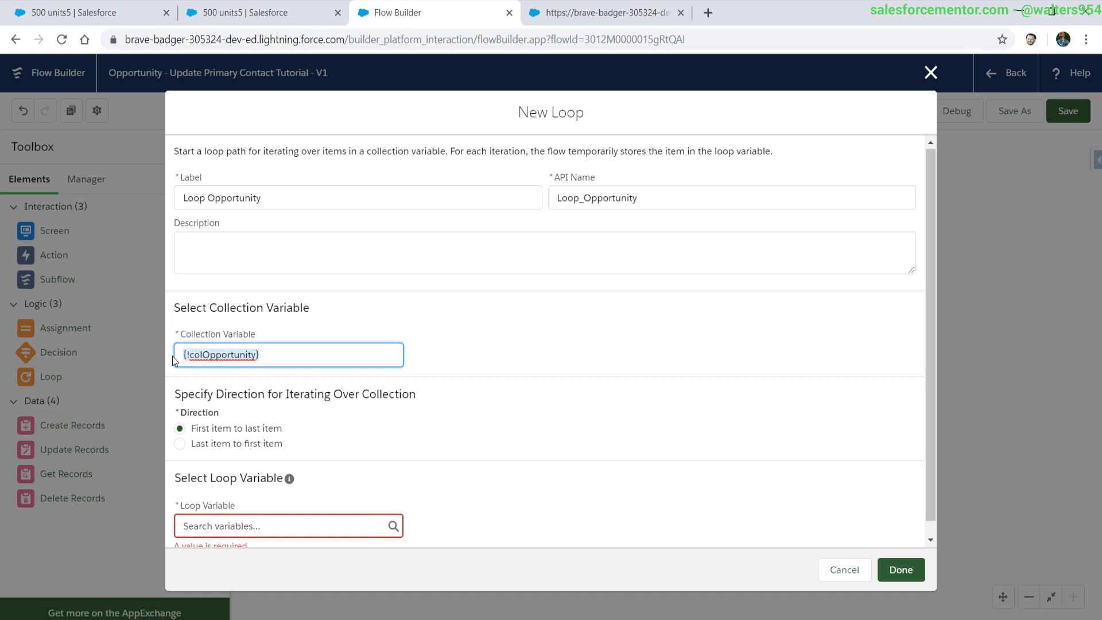
scroll(189, 436, "down", 1)
left_click(208, 516)
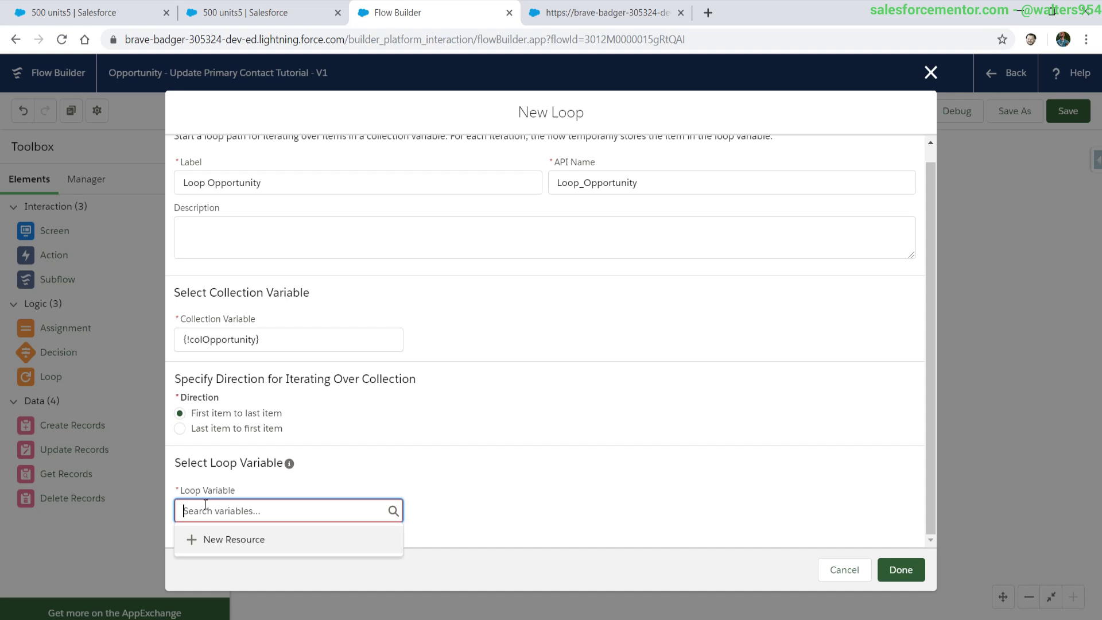
- Create objTempOpp, a Record variable of object Opportunity, and select it as the Loop Variable
left_click(204, 542)
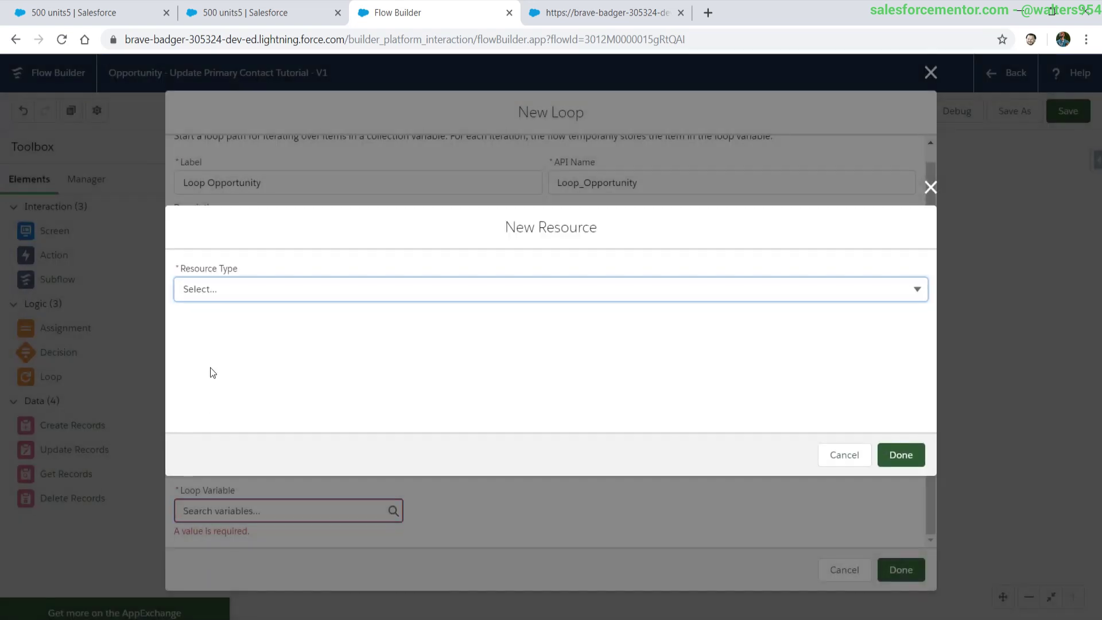
left_click(221, 279)
left_click(220, 321)
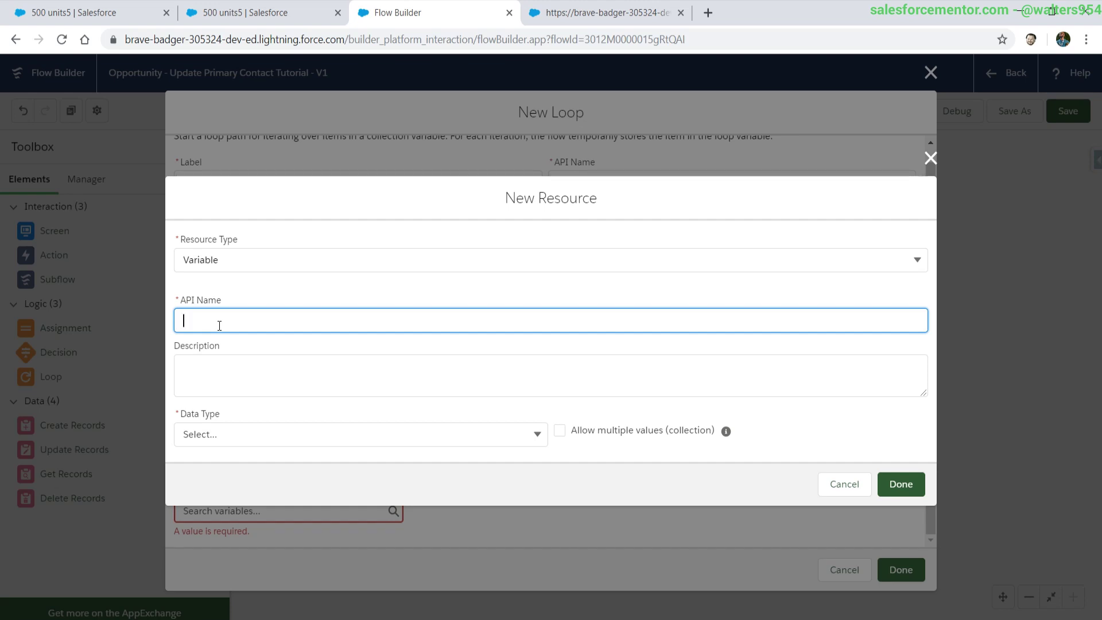
type("obj")
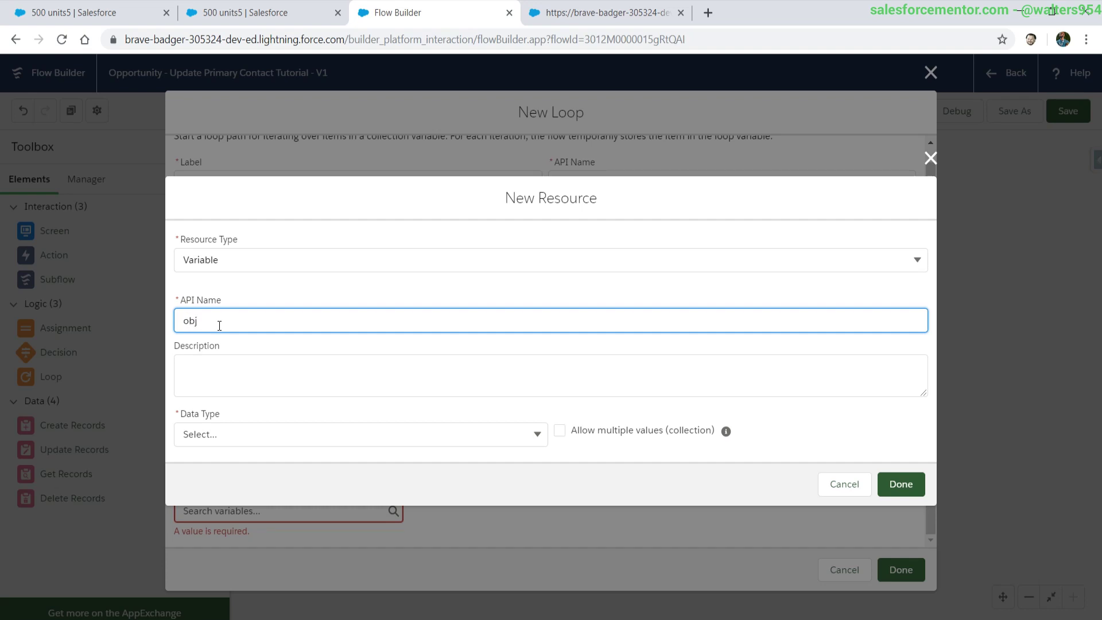
type("TempOpp")
left_click(218, 434)
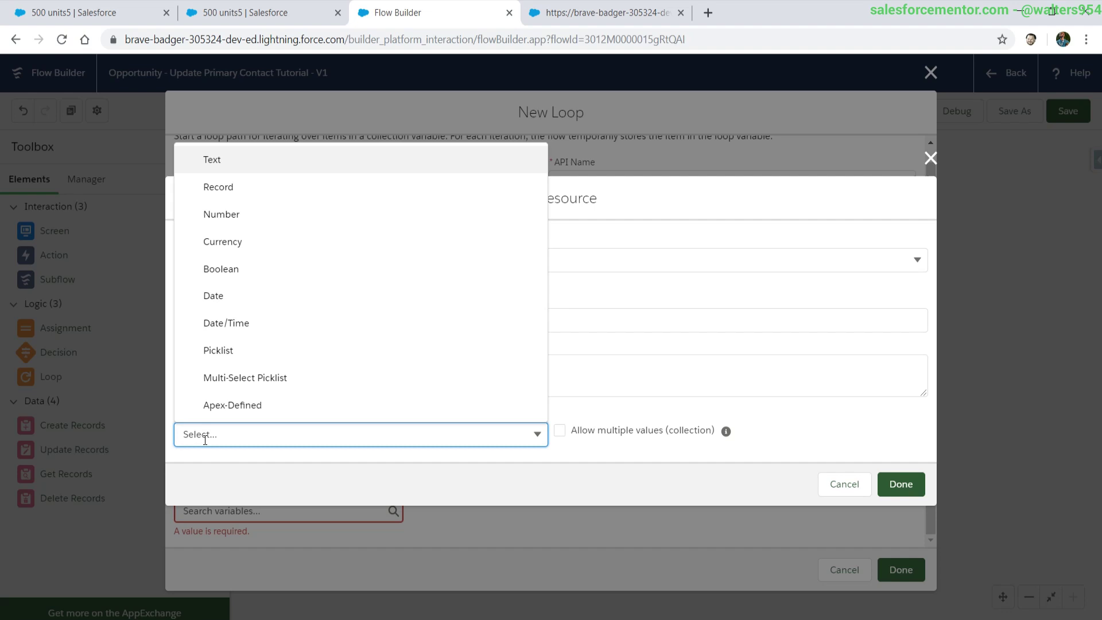
left_click(228, 198)
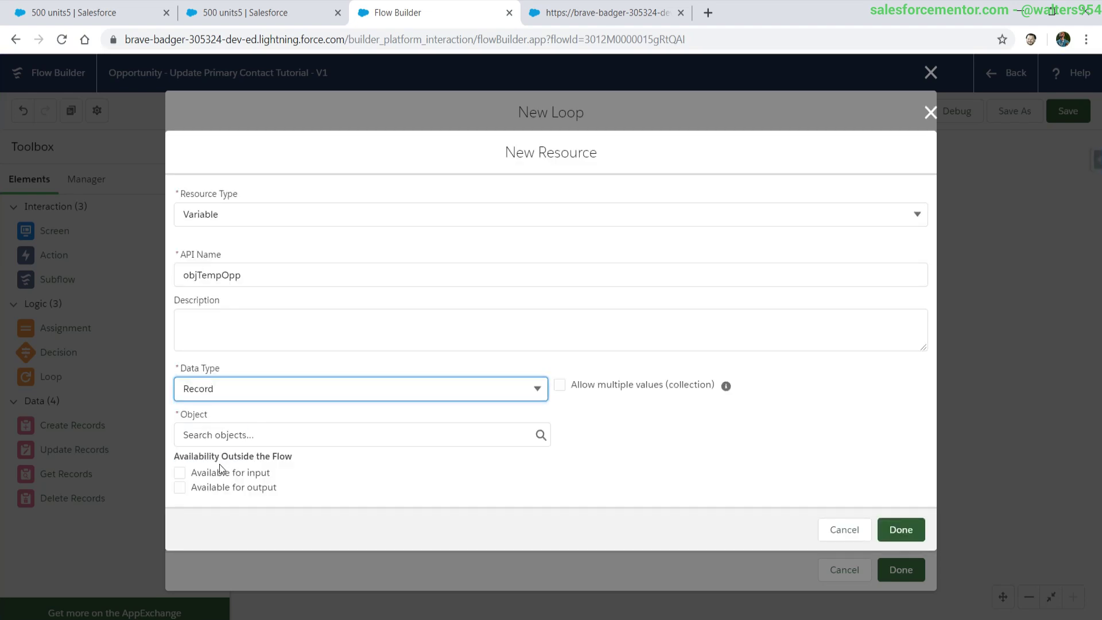
left_click(198, 435)
type("Opportunity")
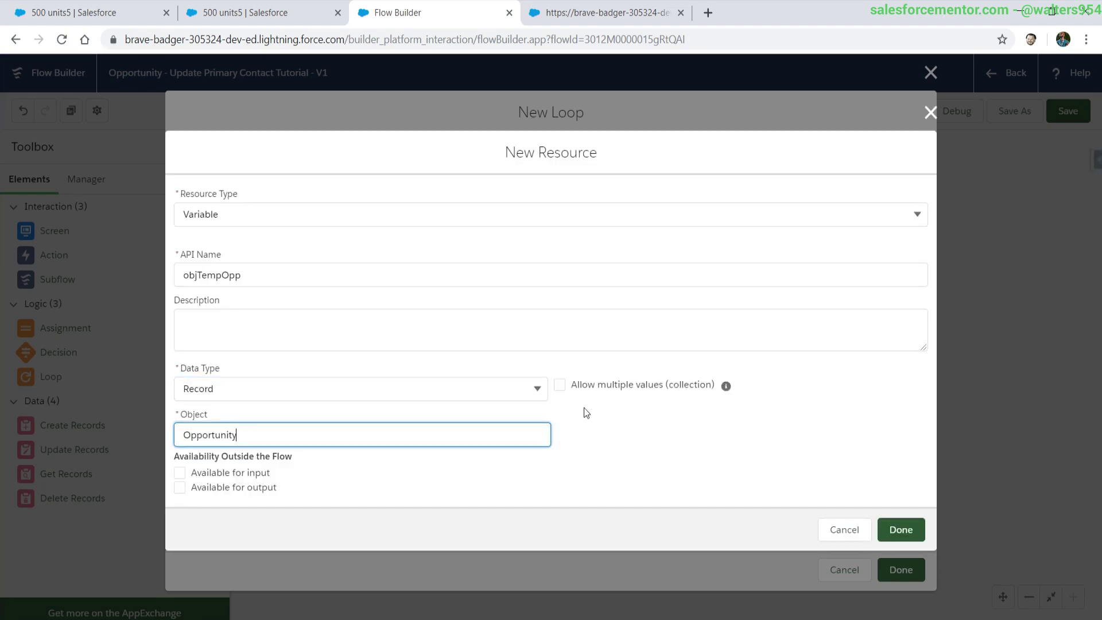
left_click(900, 531)
left_click(299, 510)
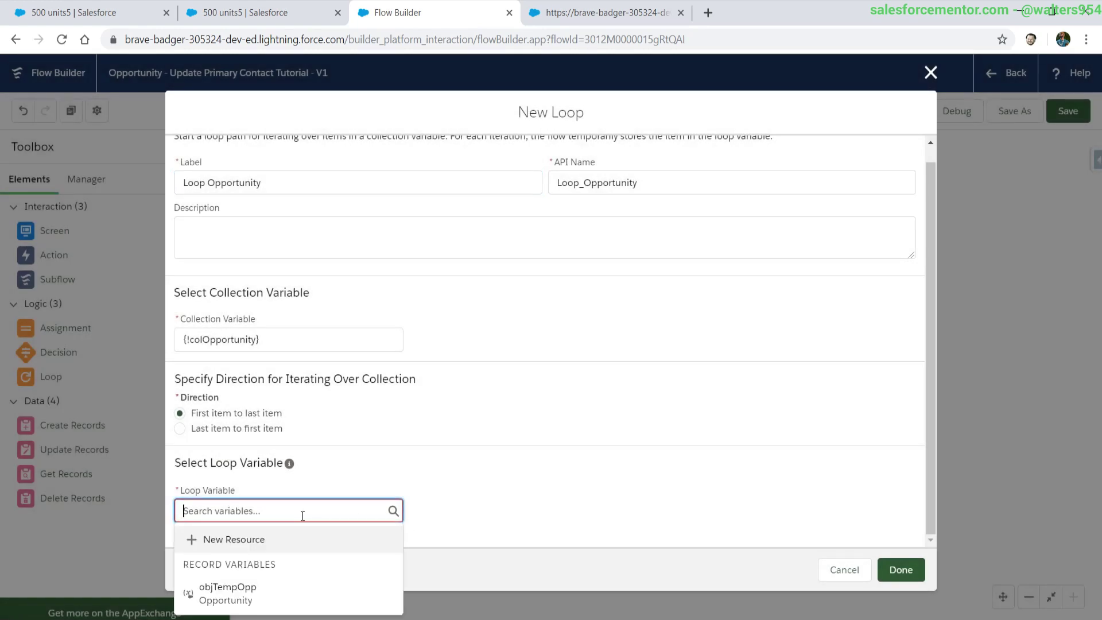
left_click(272, 603)
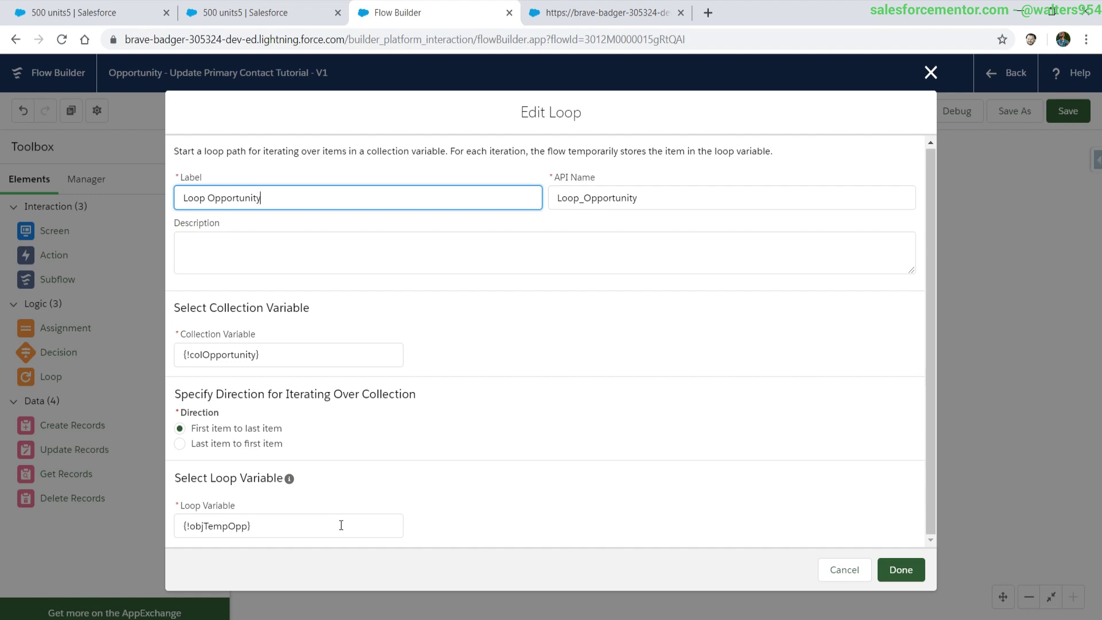
- Save the loop and add an Assignment element labelled Gather Opportunity Text
left_click(900, 569)
left_click_drag(64, 328, 604, 573)
left_click(292, 245)
type("Gath")
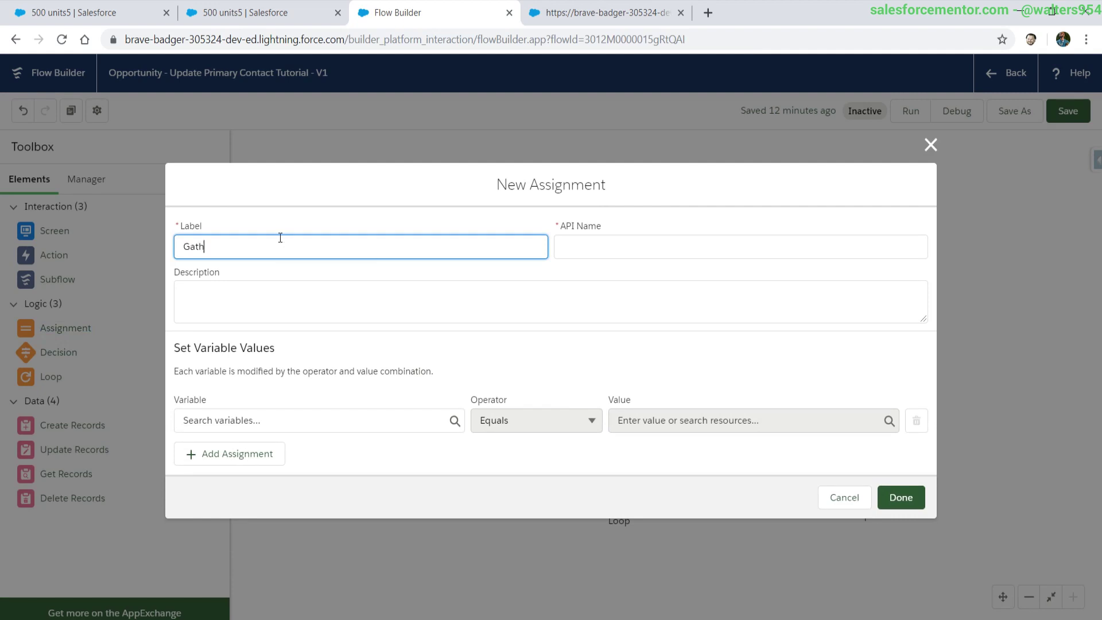
type("er Opportunity Text")
left_click(282, 297)
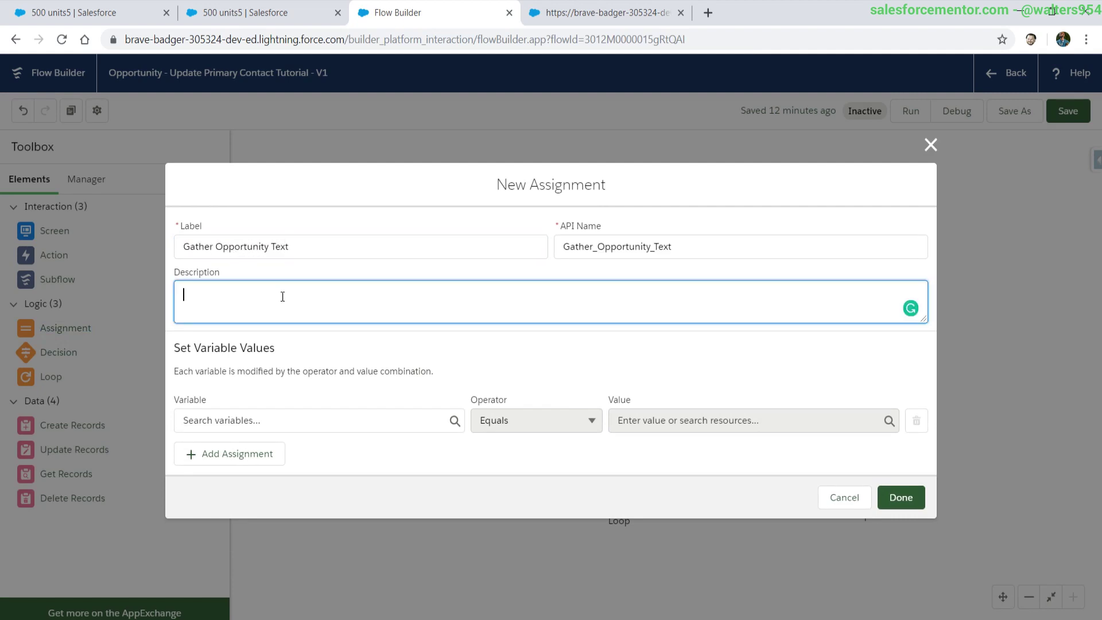
- Create a new Text variable named textBeforeOpporunity from the assignment's variable list
left_click(307, 431)
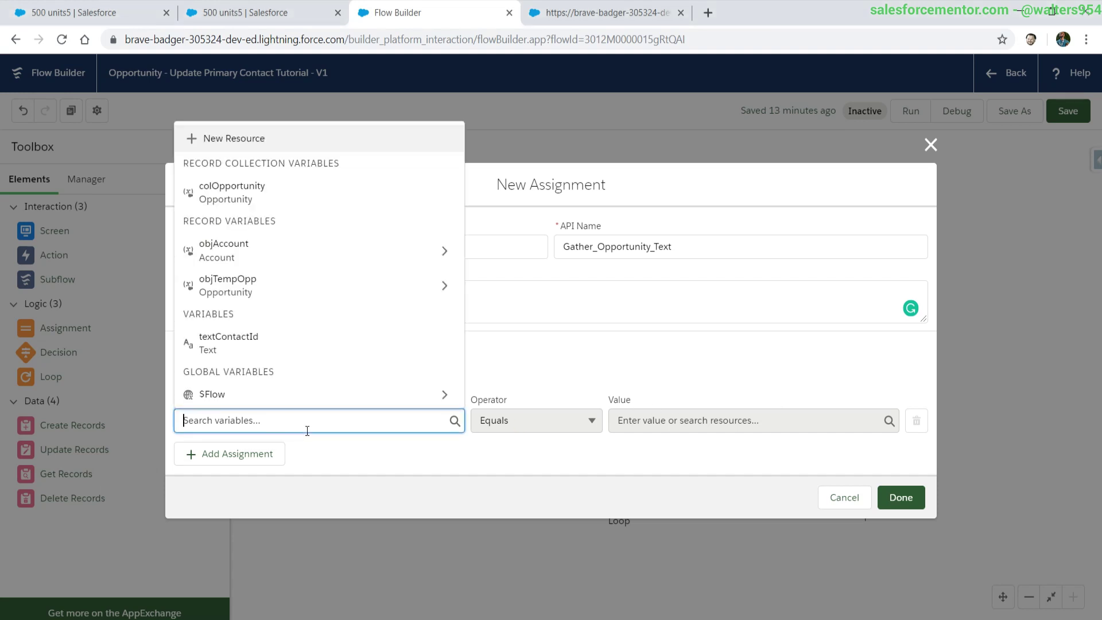
left_click(222, 138)
left_click(283, 286)
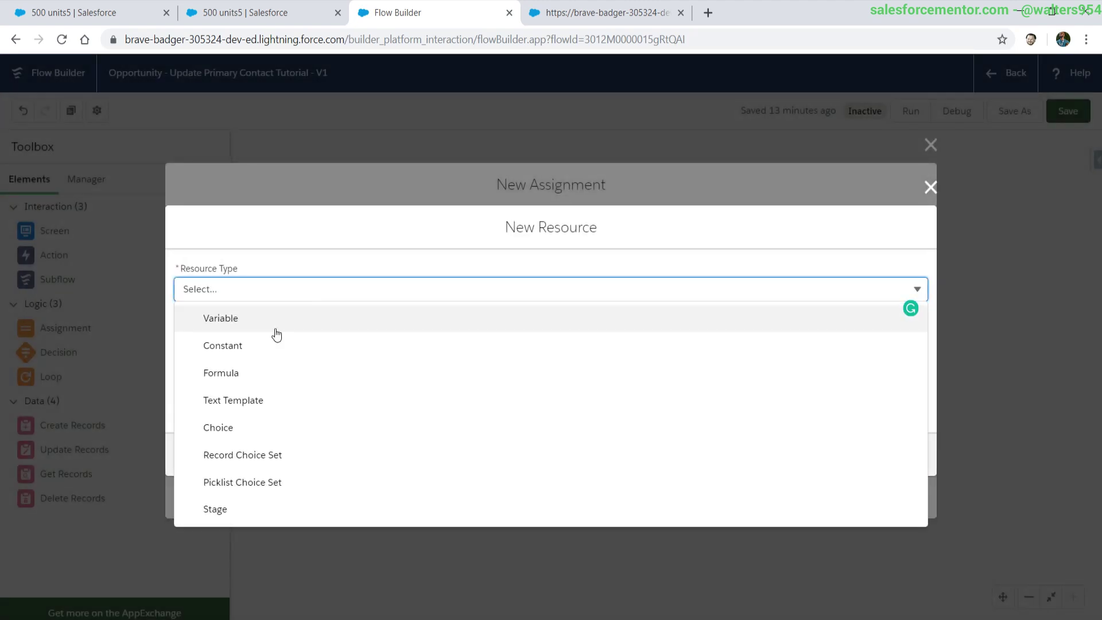
left_click(276, 324)
left_click(241, 313)
type("text")
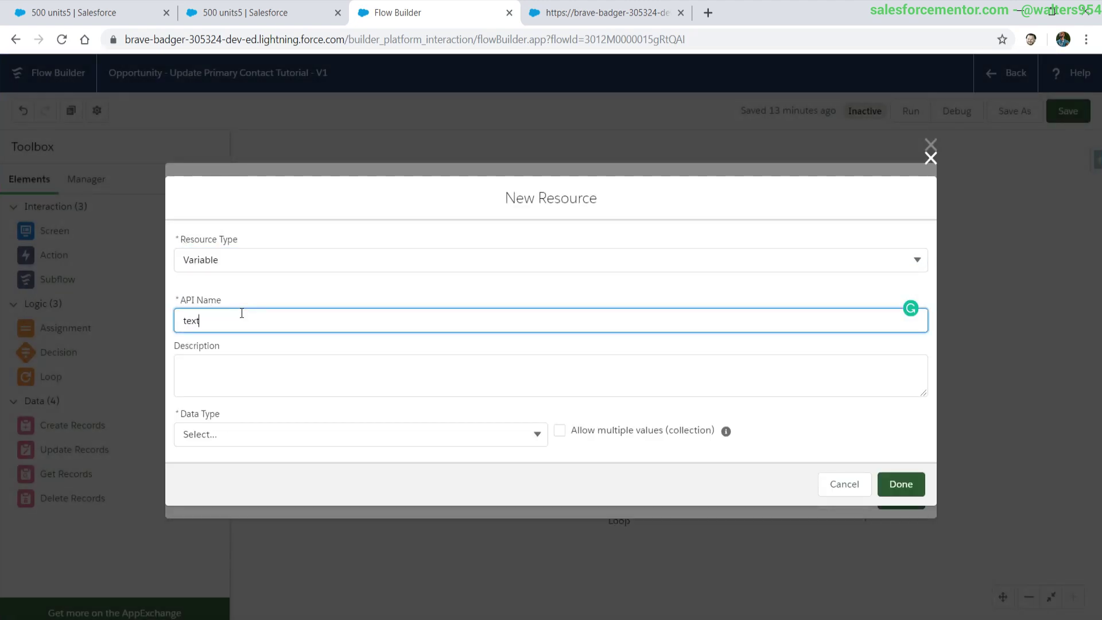
type("BeforeOpporunity")
left_click(291, 432)
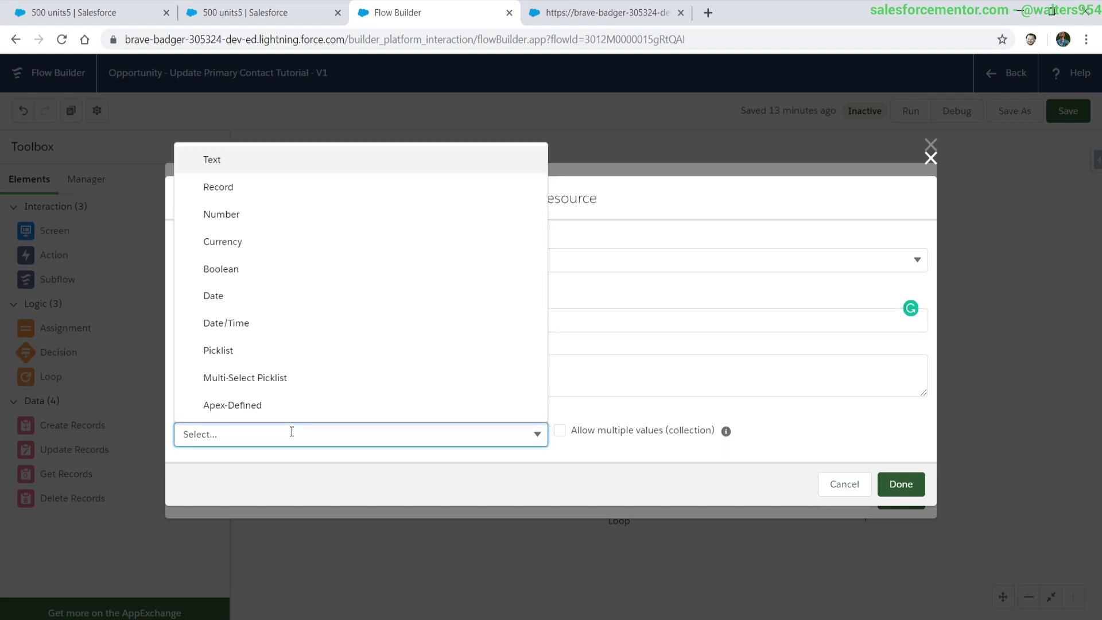
left_click(201, 159)
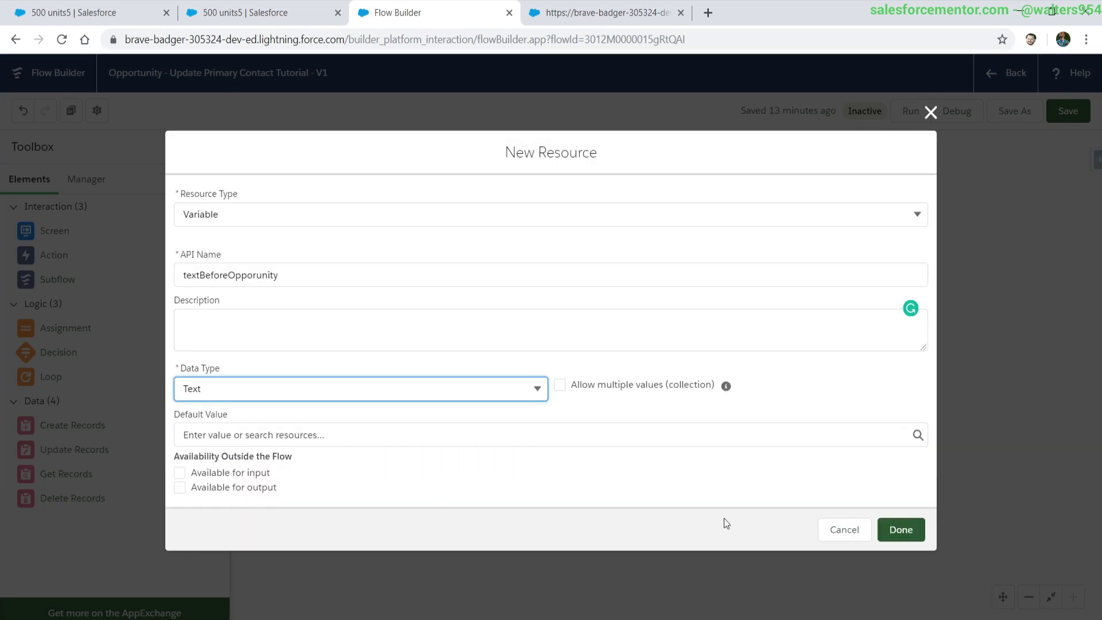
left_click(901, 529)
- Set the assignment row so textBeforeOpporunity equals {!objTempOpp.Name}
left_click(229, 416)
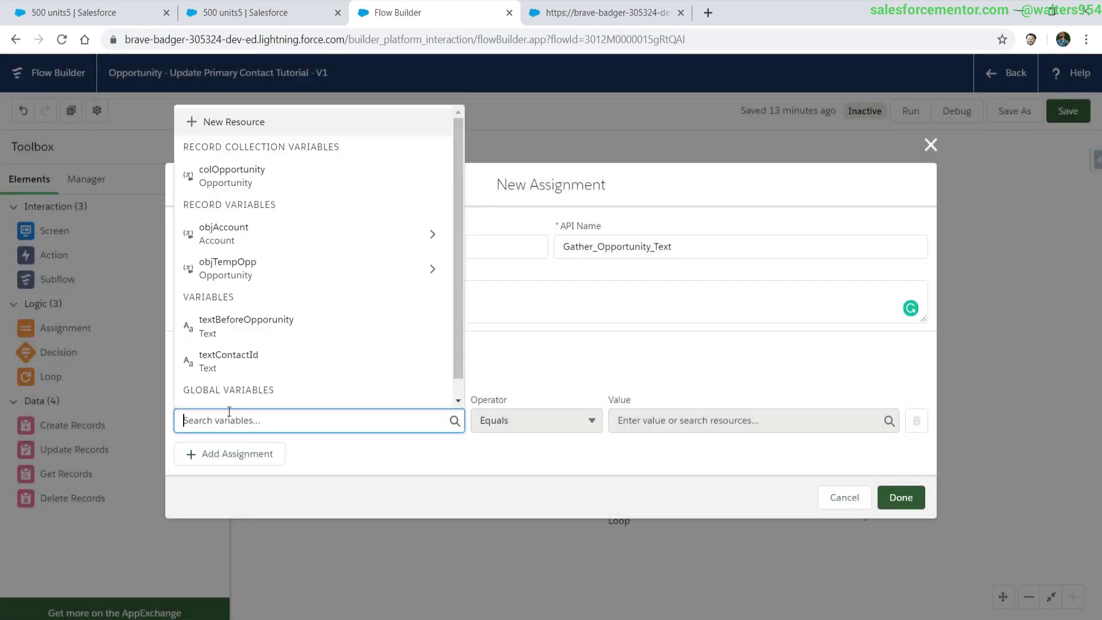
left_click(233, 324)
left_click(717, 446)
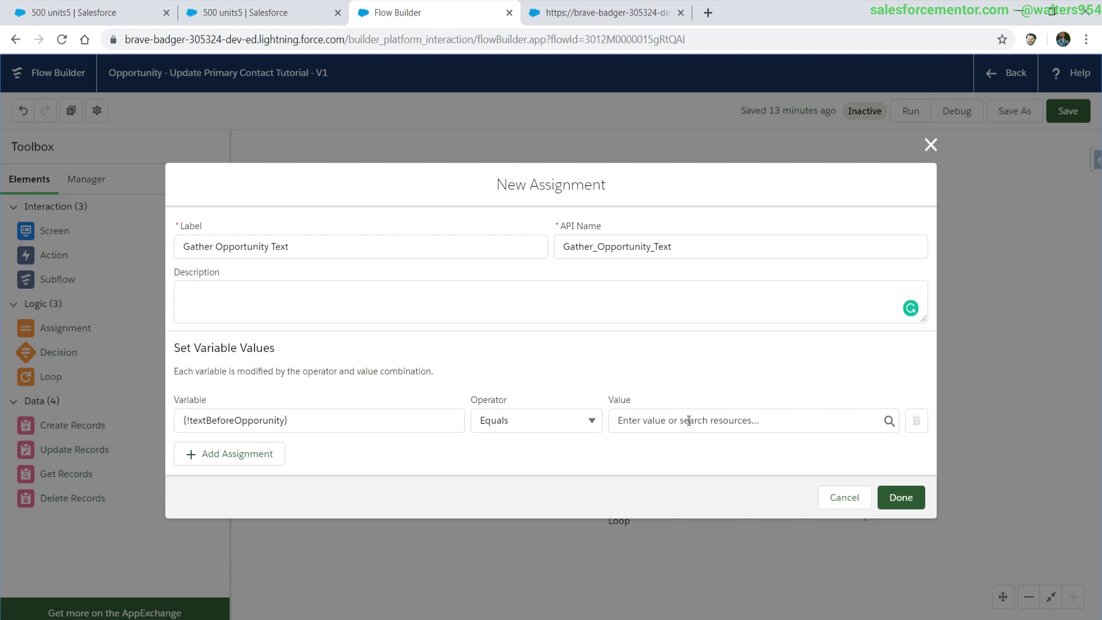
left_click(652, 423)
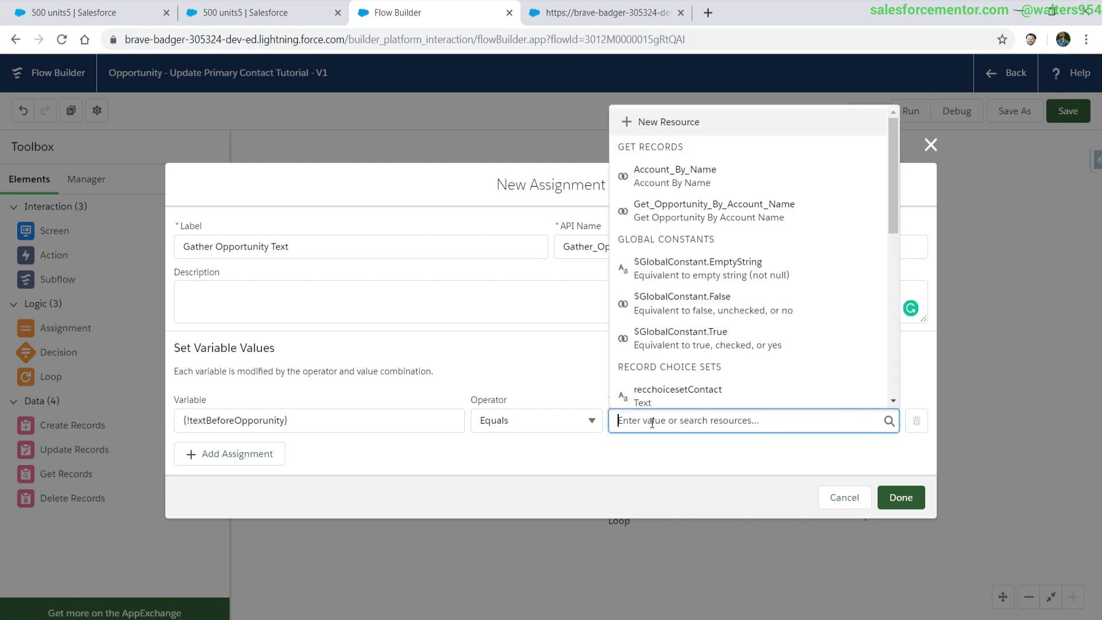
scroll(682, 386, "down", 5)
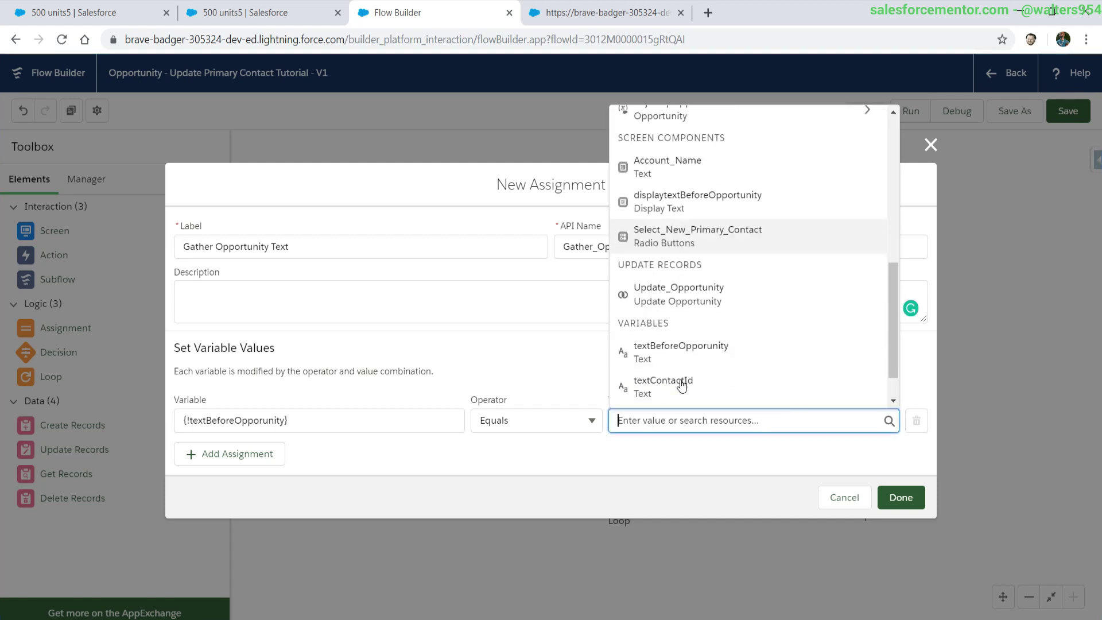
scroll(682, 386, "up", 3)
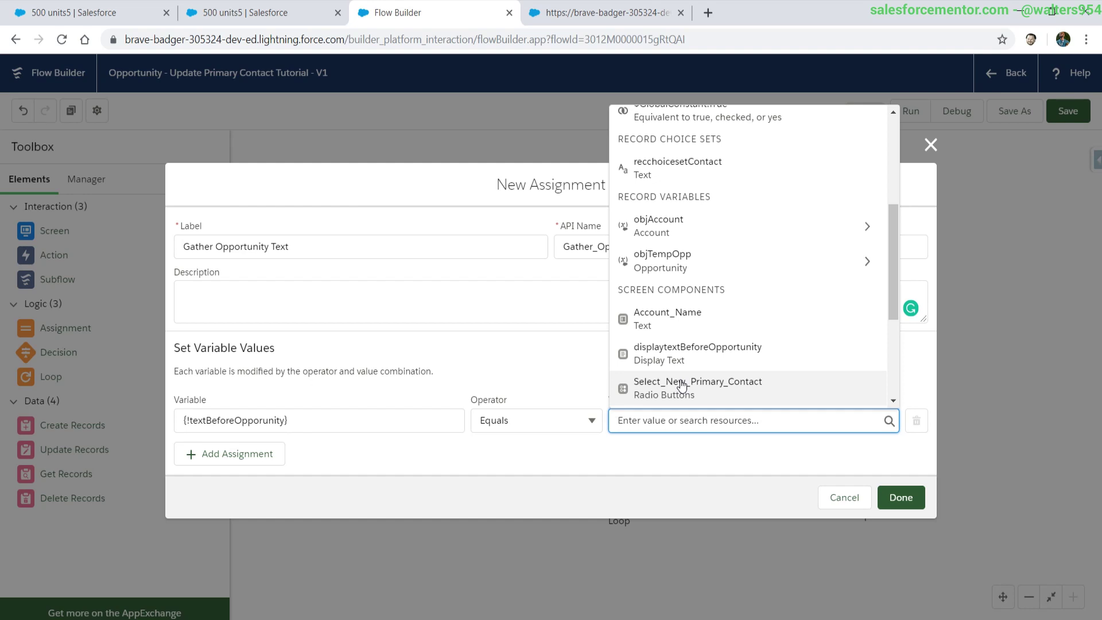
left_click(681, 266)
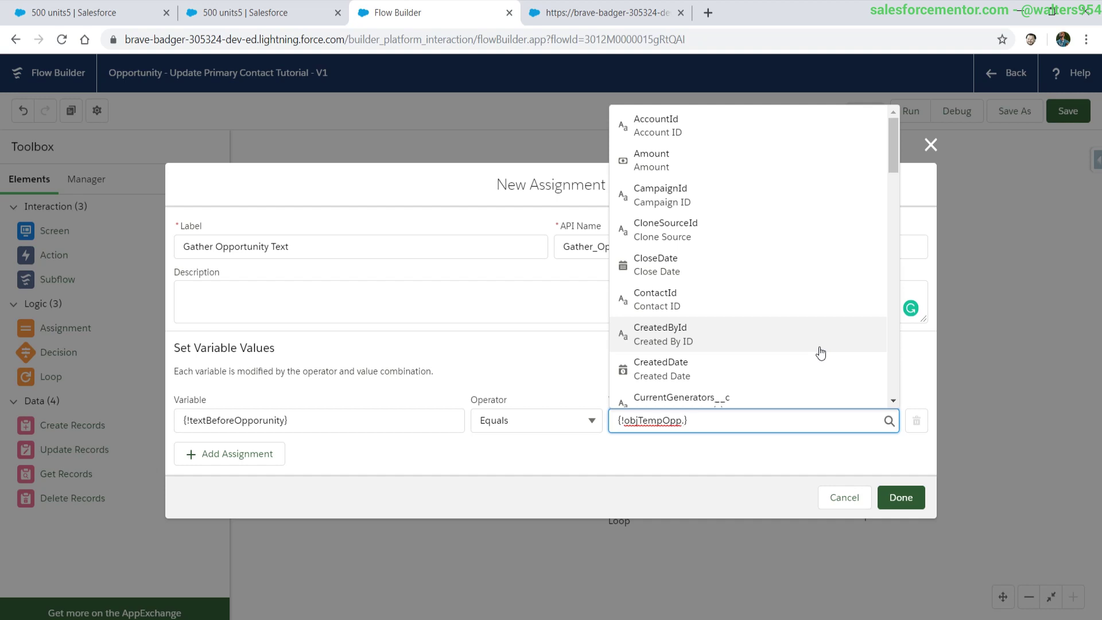
type("Name")
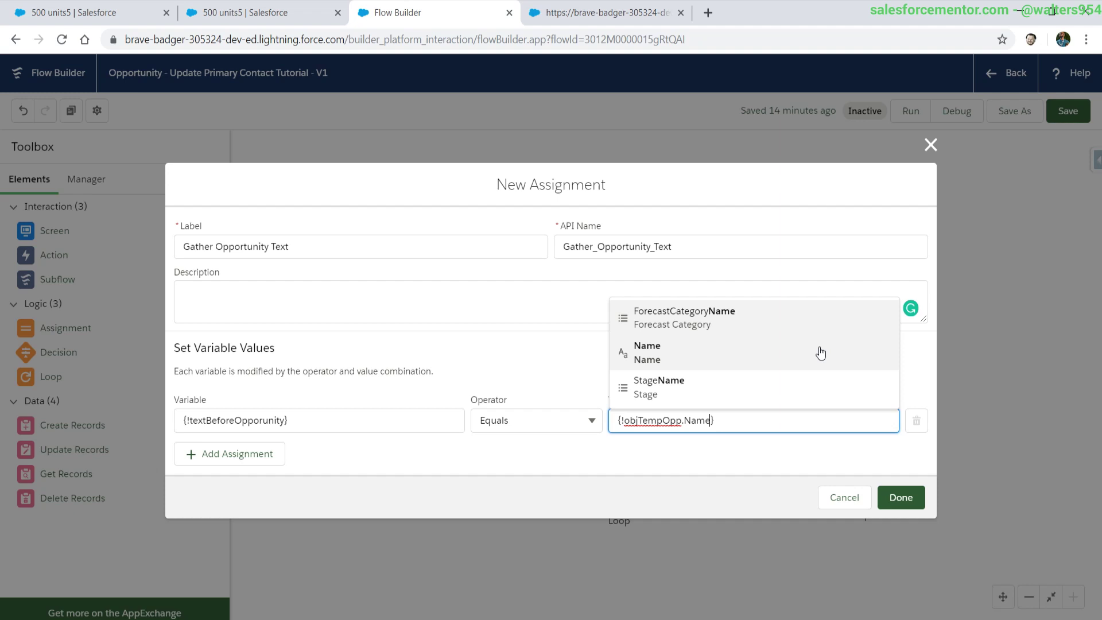
type("}")
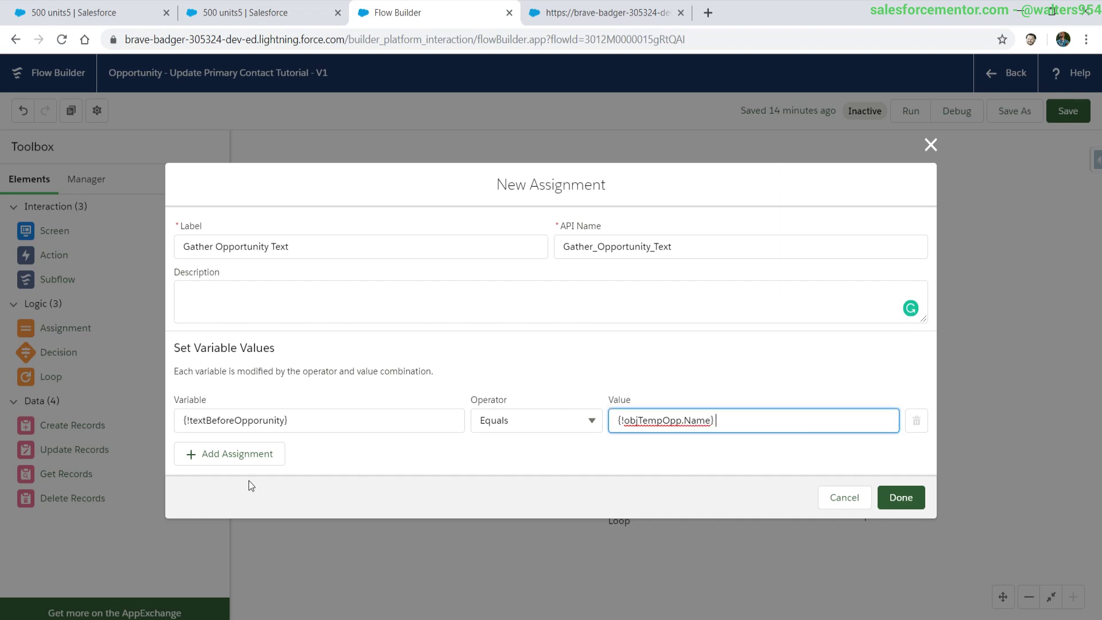
- Add a second row setting textBeforeOpporunity to {!objTempOpp.Id}, then close the assignment
left_click(211, 459)
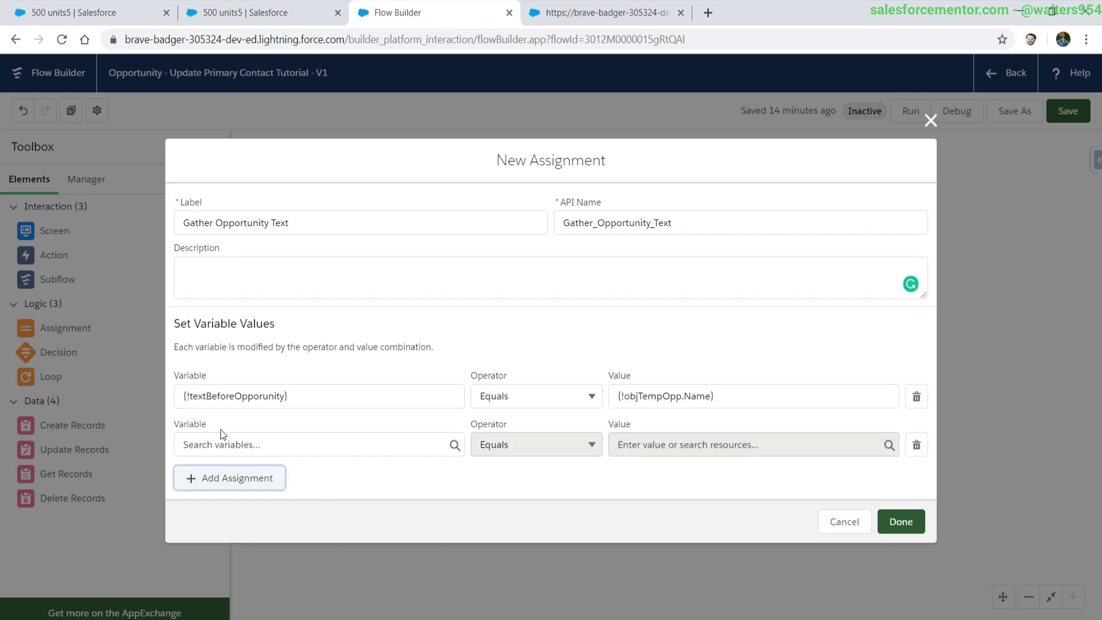
left_click(226, 445)
left_click(246, 344)
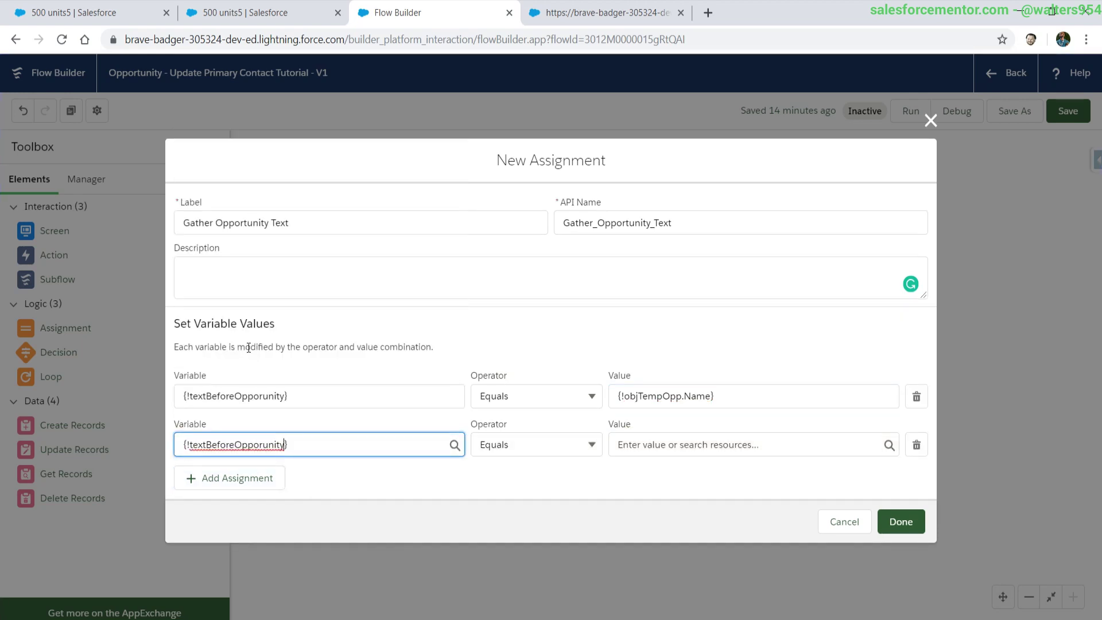
key("ctrl+c")
left_click(653, 452)
key("ctrl+v")
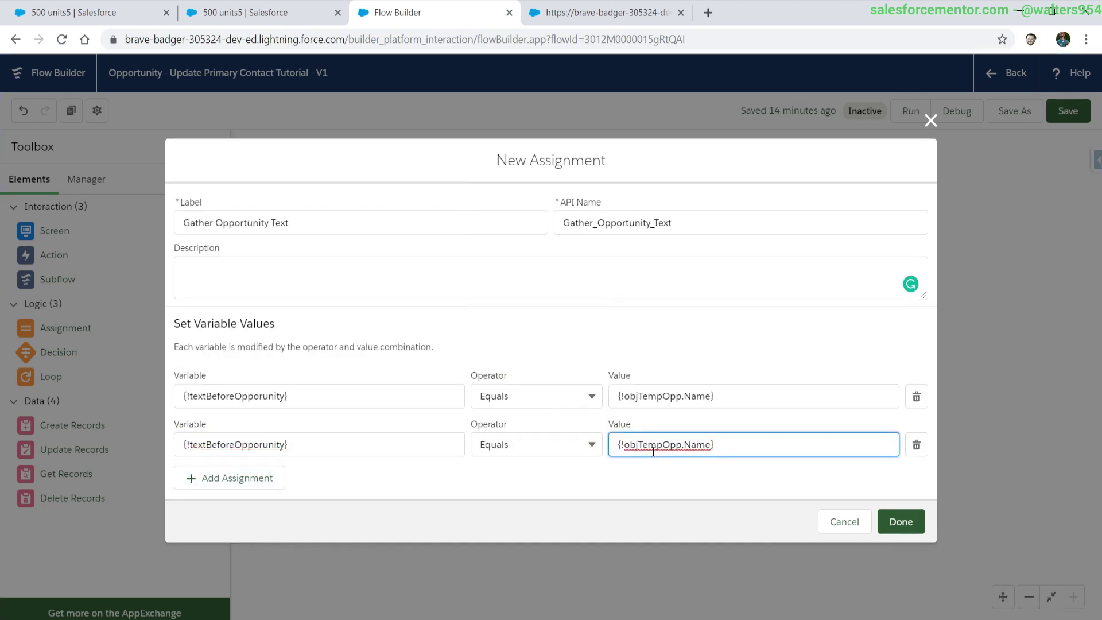
double_click(701, 446)
key("BackSpace")
type("Id")
left_click(901, 521)
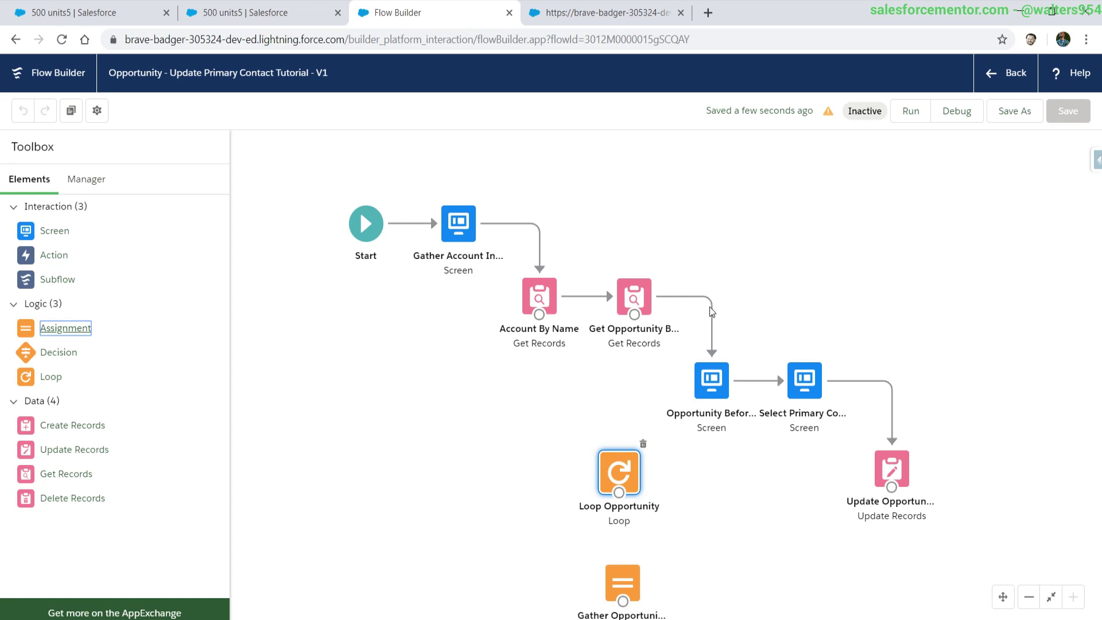
- Replace the Get Opportunity-to-screen link with Get Opportunity → Loop → Gather Opportunity Text (For Each Item)
left_click(712, 336)
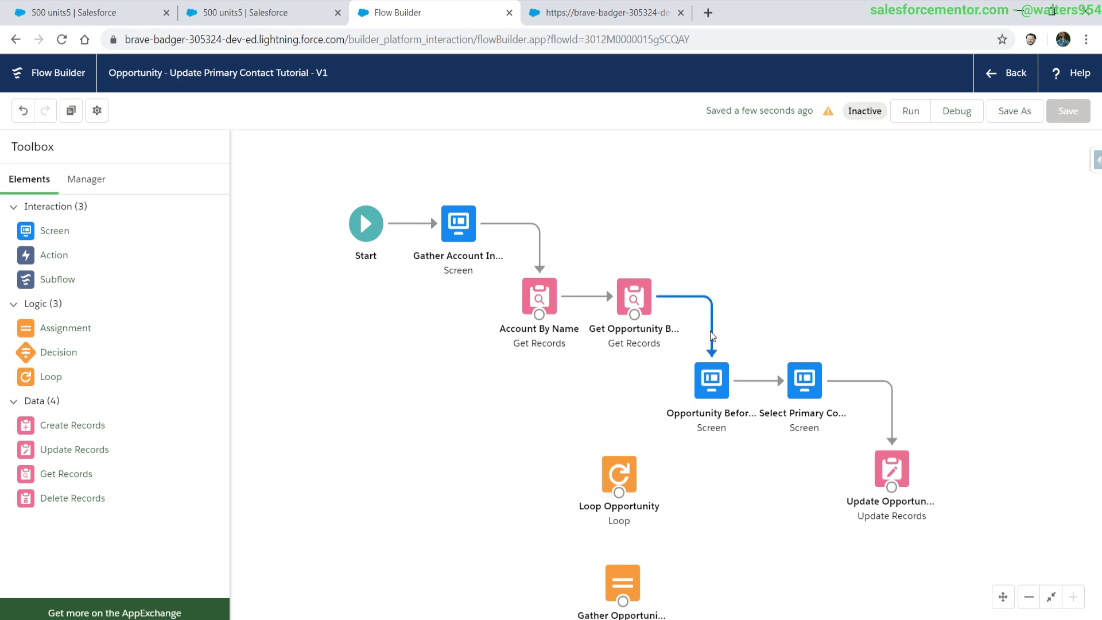
key("Delete")
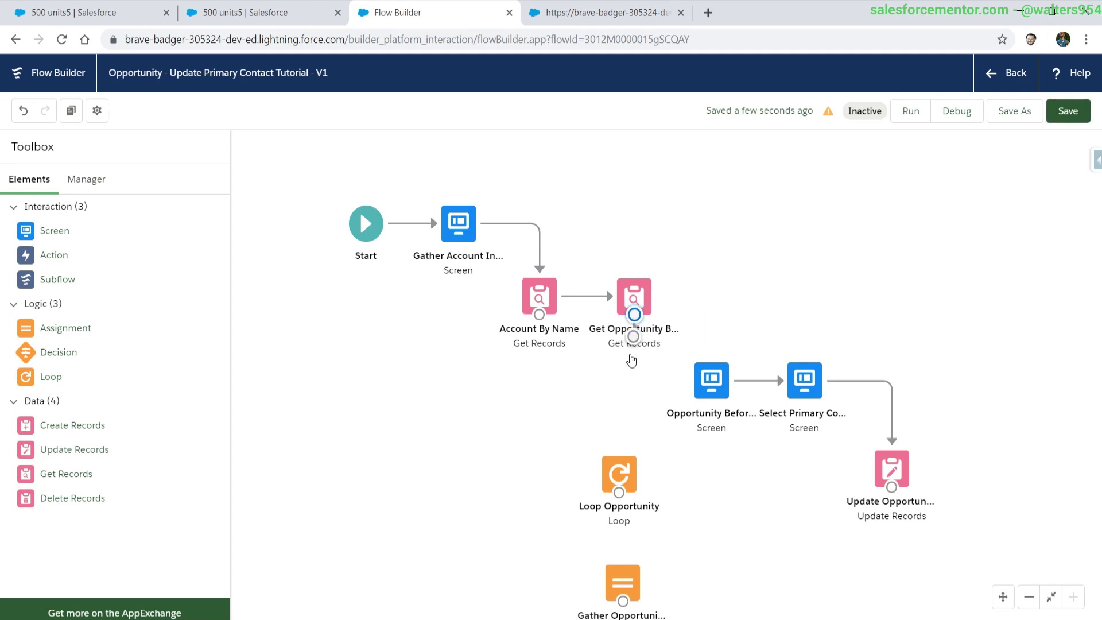
left_click_drag(631, 360, 620, 477)
left_click_drag(637, 577, 733, 523)
left_click_drag(618, 492, 704, 517)
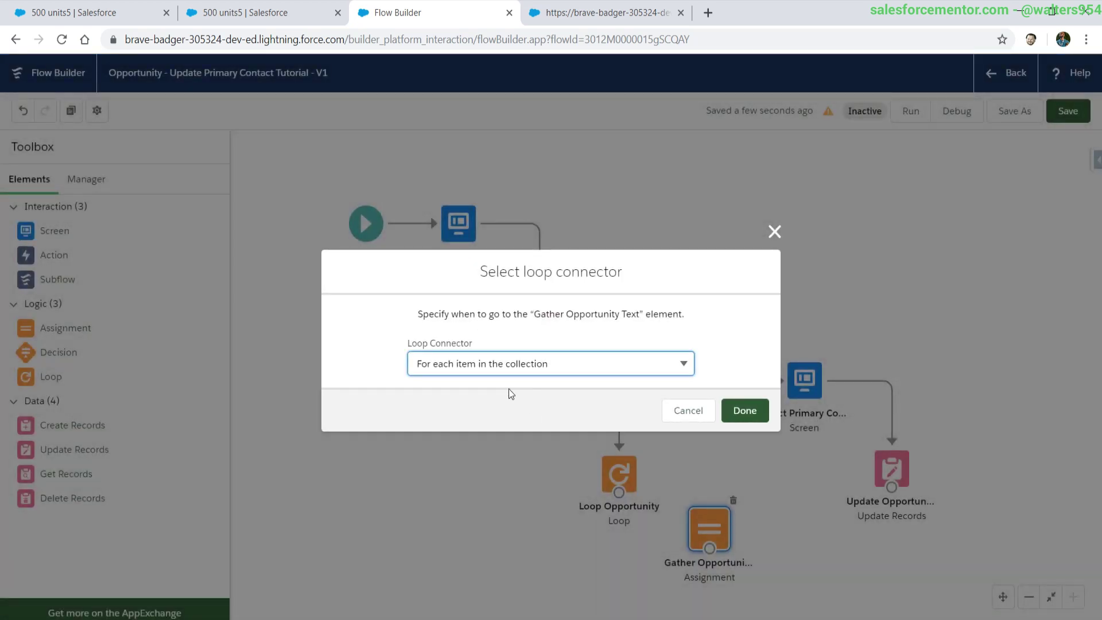
left_click(483, 366)
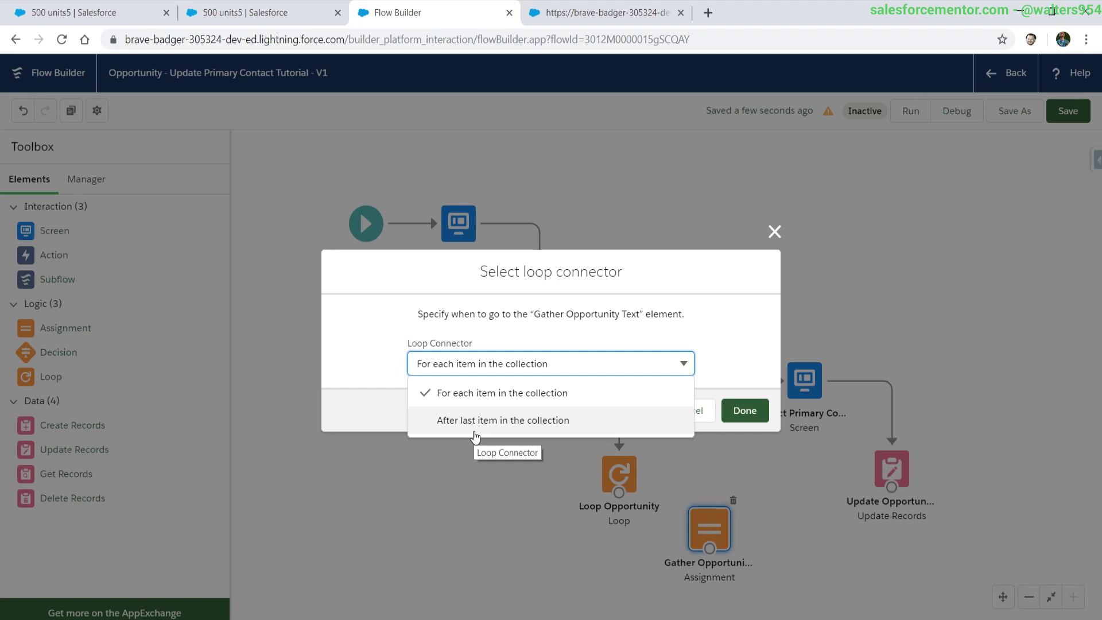
left_click(746, 415)
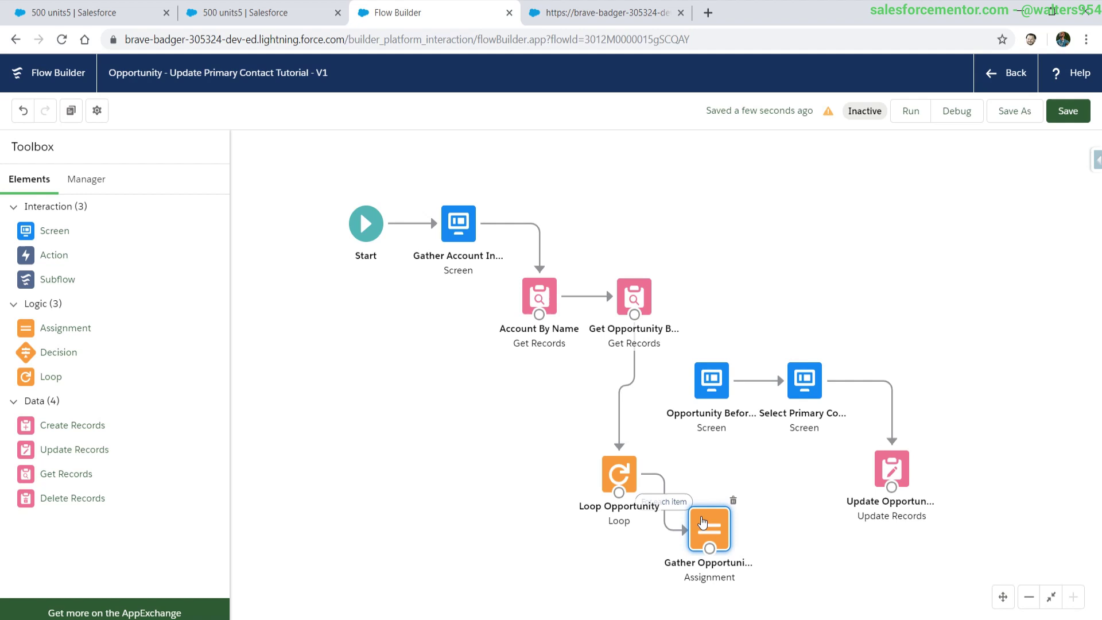
- Tidy the layout and connect the loop's After Last Item path to the Opportunity Before Update screen
left_click_drag(702, 522, 726, 492)
left_click_drag(618, 473, 464, 499)
left_click_drag(539, 295, 565, 239)
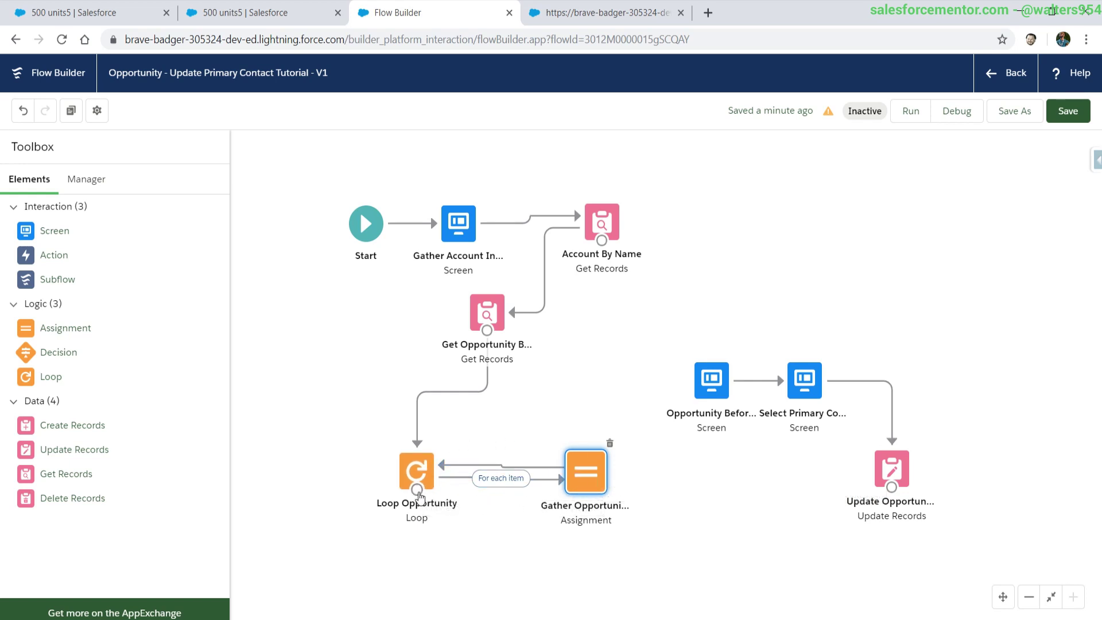
left_click_drag(418, 490, 703, 372)
left_click_drag(600, 485, 514, 551)
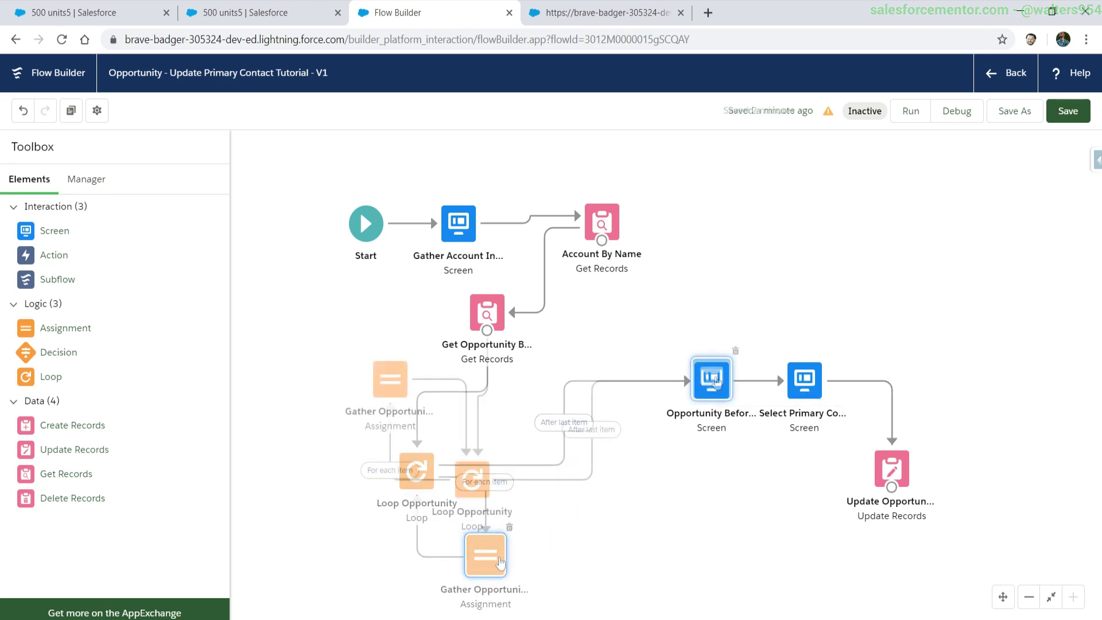
- Insert {!textBeforeOpporunity} on a new line under colOpportunity in the screen's Display Text
double_click(715, 380)
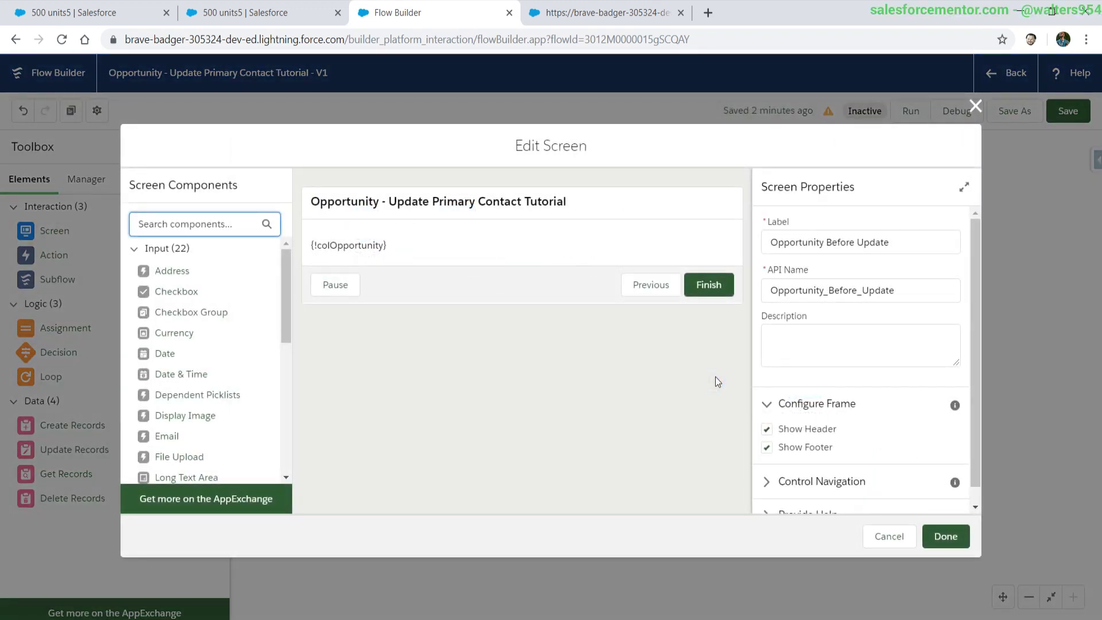
left_click(377, 243)
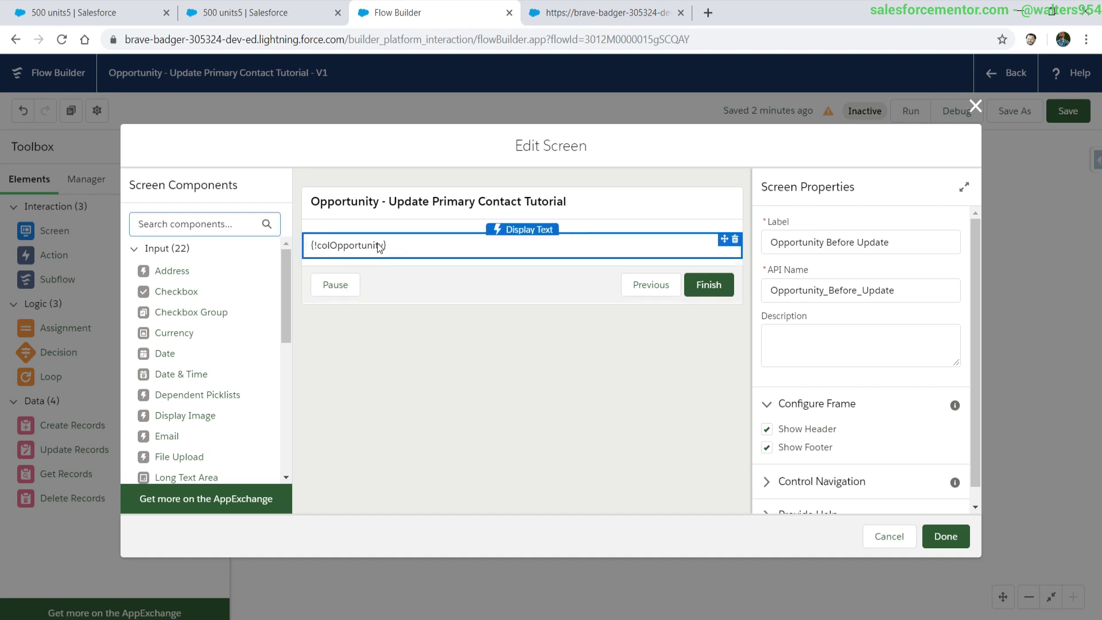
left_click(866, 286)
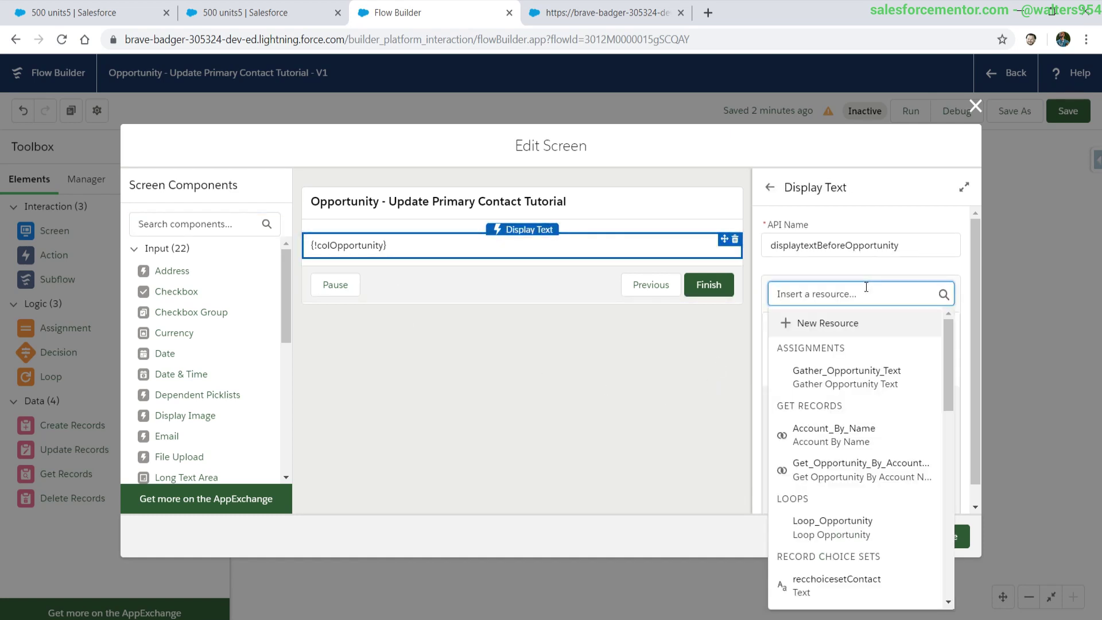
left_click(869, 315)
key("Return")
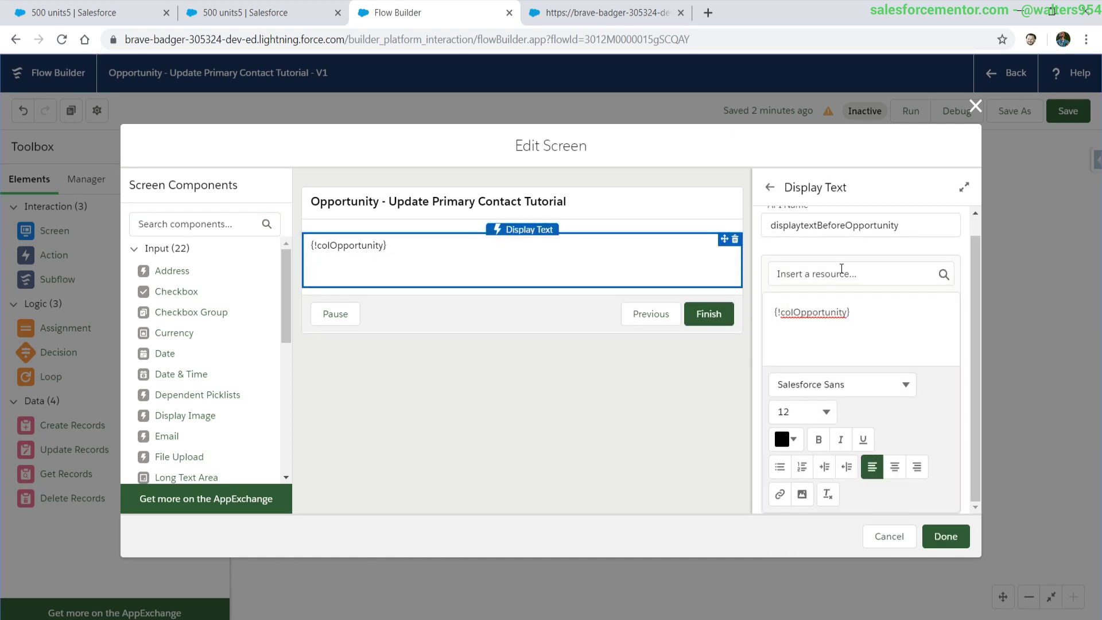
left_click(852, 282)
scroll(849, 392, "down", 5)
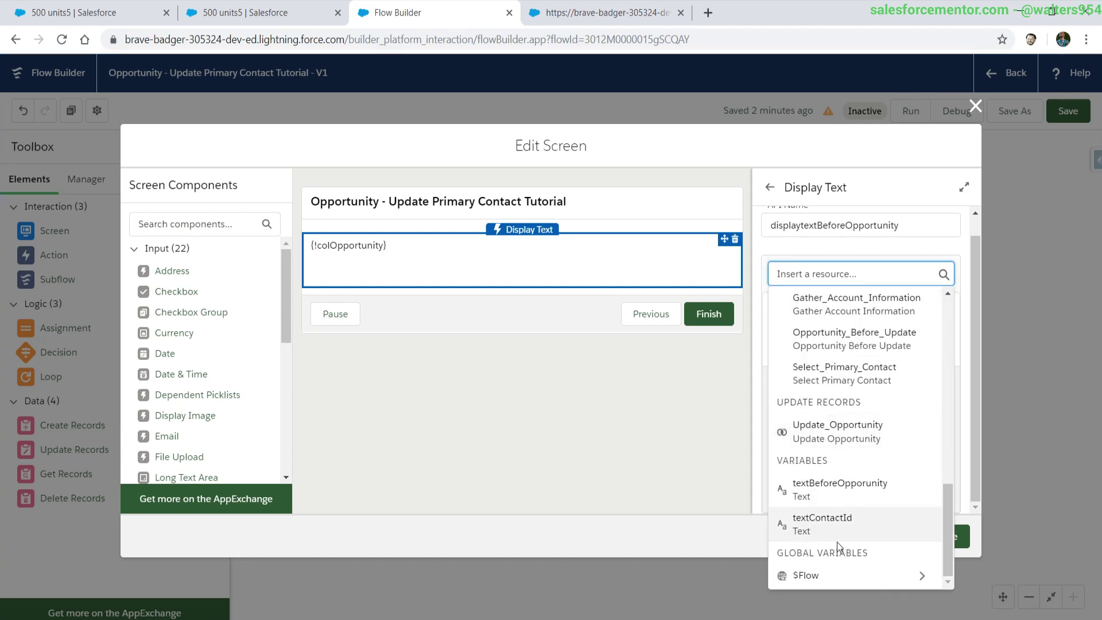
left_click(834, 491)
left_click(945, 536)
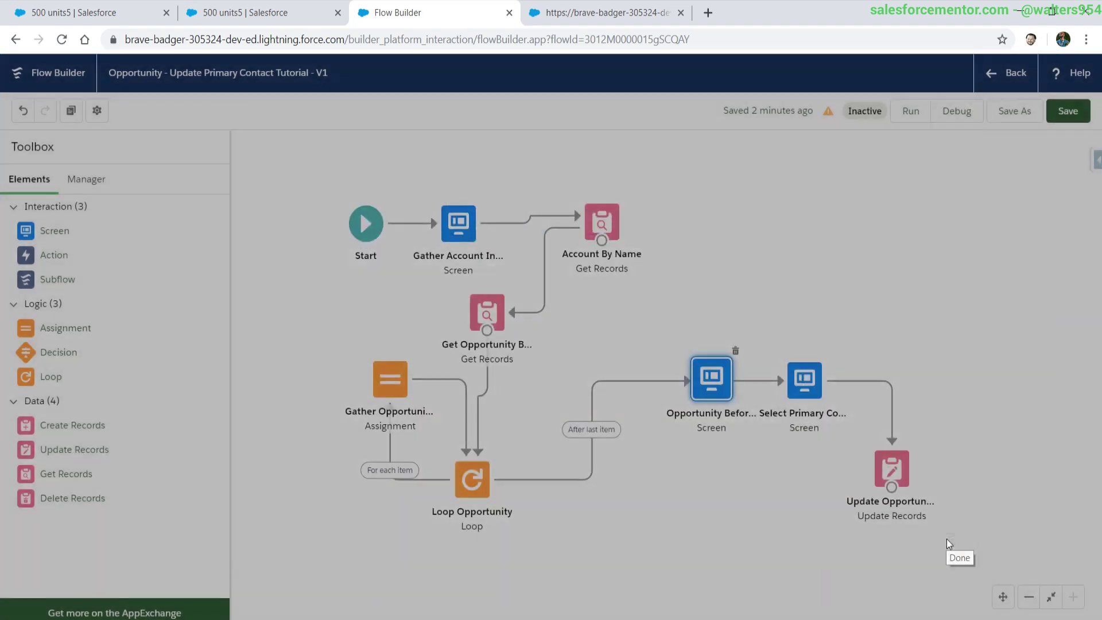
- Save the flow and inspect the debug output, where textBeforeOpporunity holds only the last opportunity Id
left_click(1068, 114)
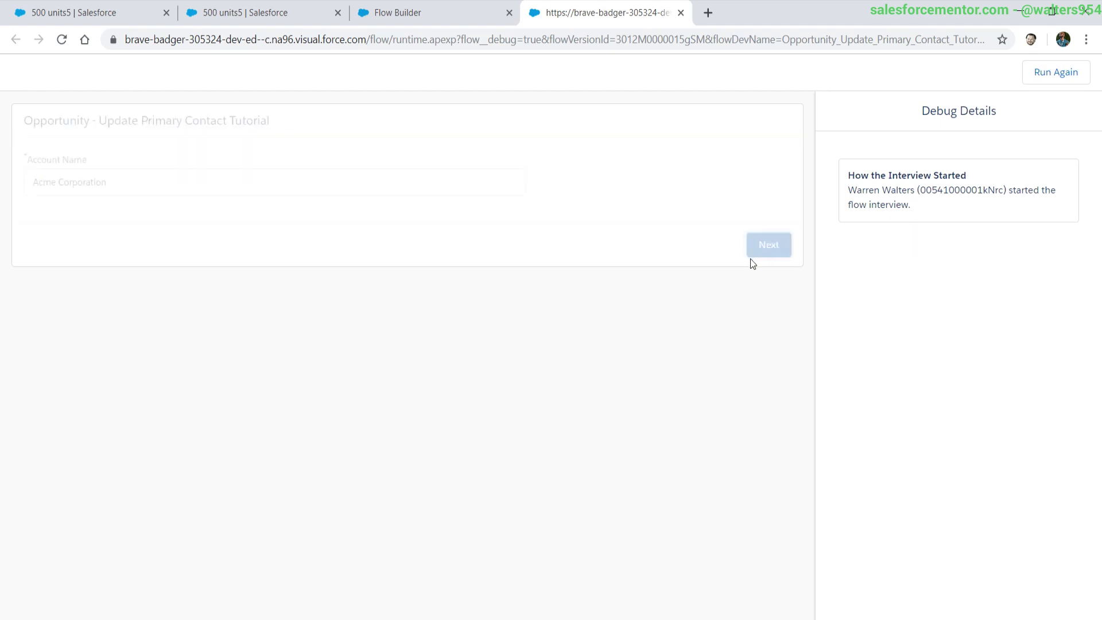
double_click(76, 212)
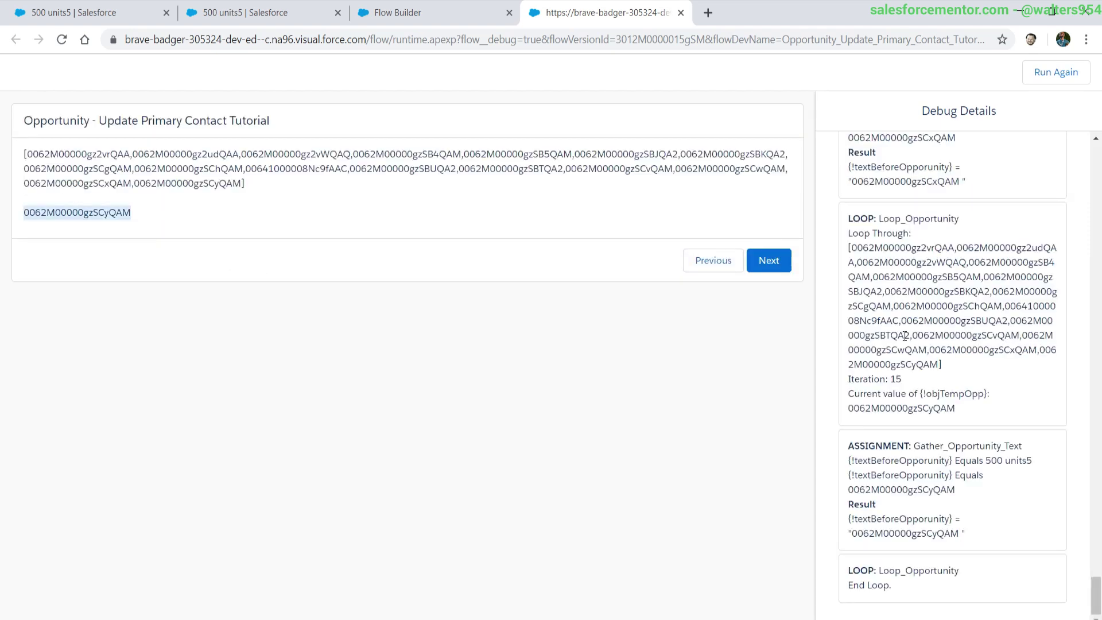
scroll(905, 337, "up", 20)
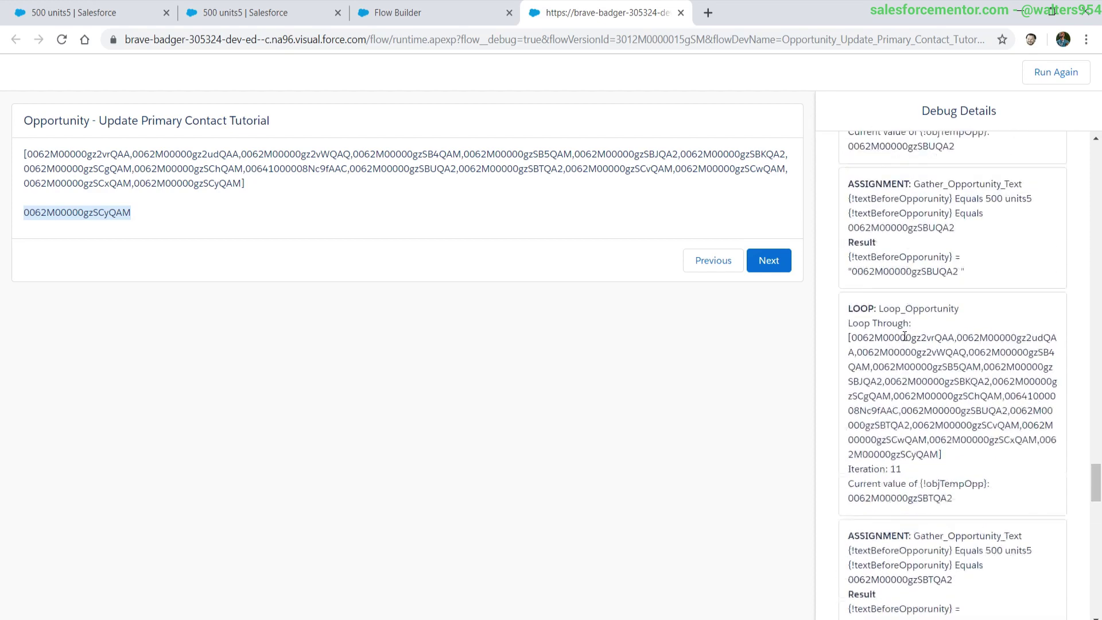
scroll(904, 336, "up", 10)
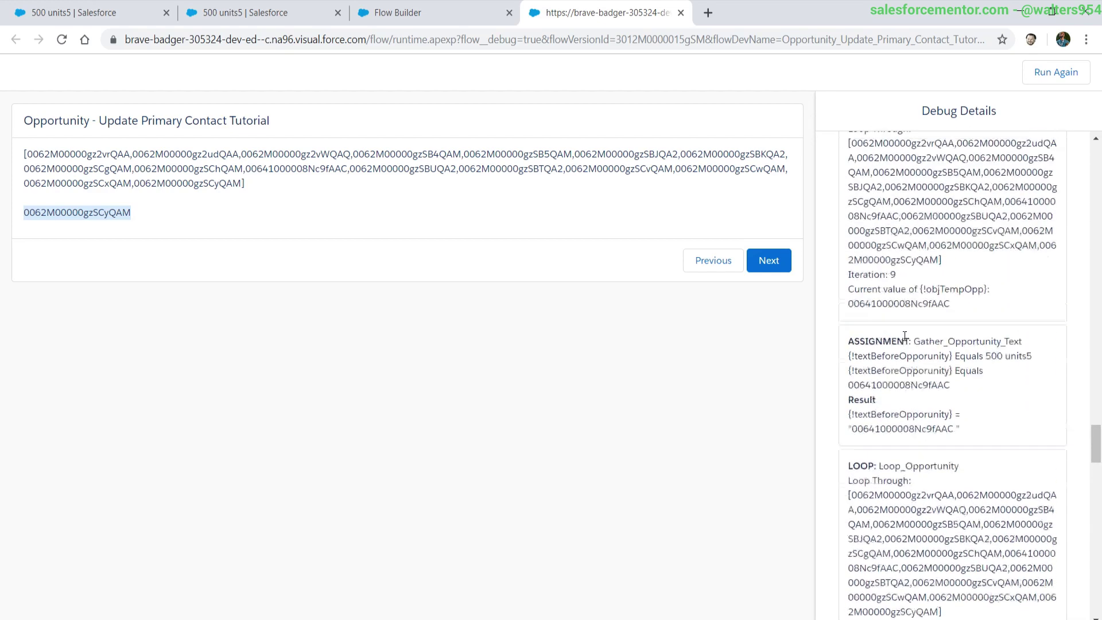
scroll(905, 337, "up", 4)
left_click_drag(872, 410, 976, 429)
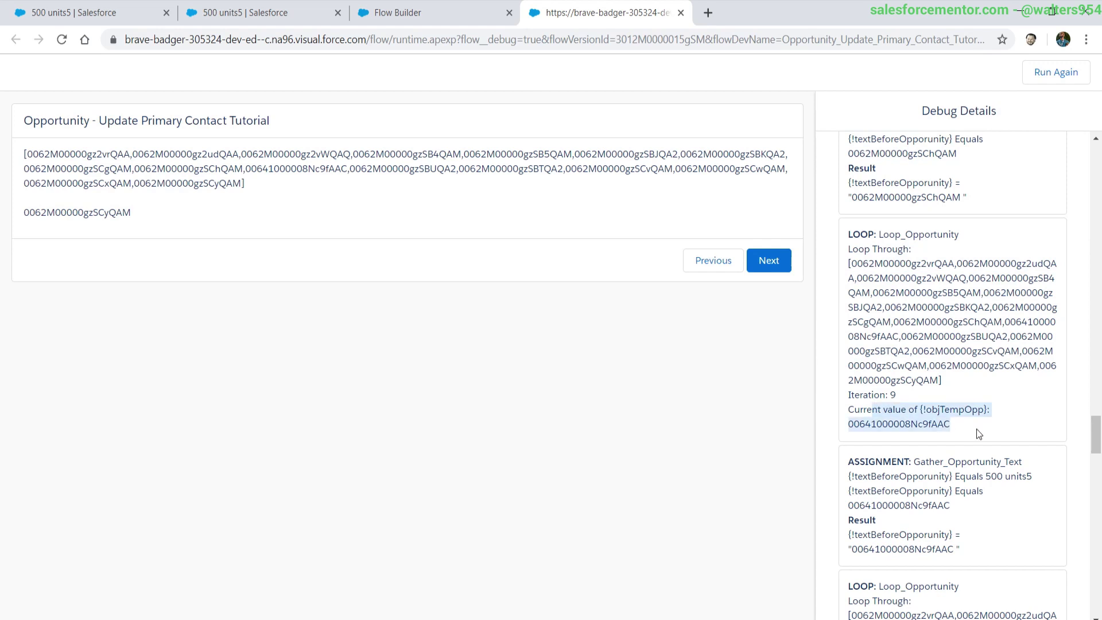
scroll(976, 429, "down", 1)
left_click_drag(859, 444, 970, 472)
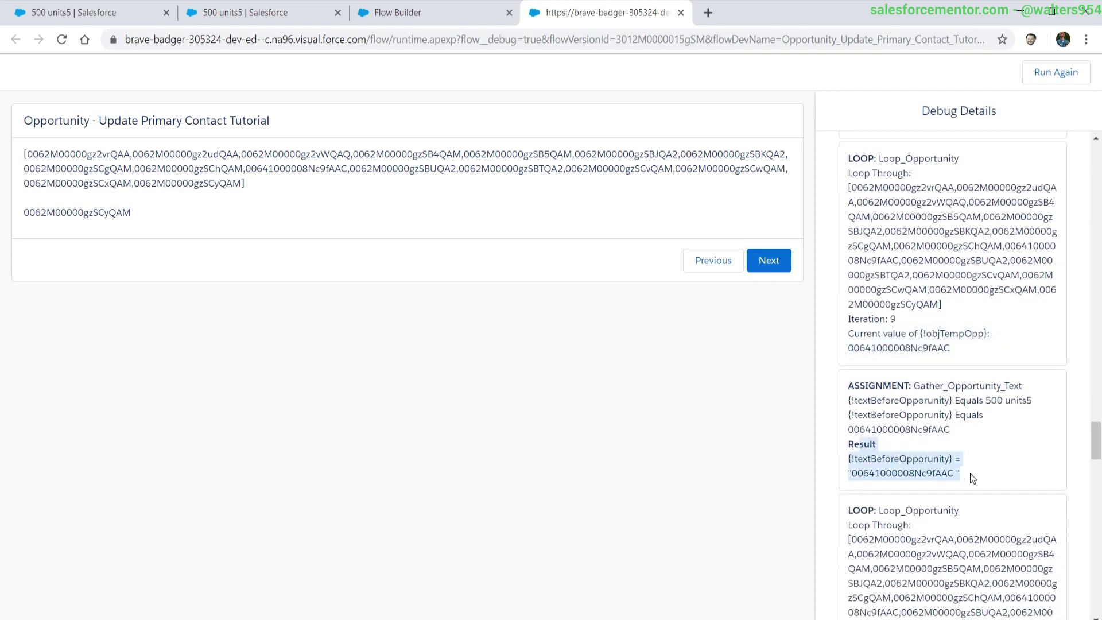
left_click(965, 452)
- Switch both Gather Opportunity Text rows from Equals to Add, appending Name and Id to textBeforeOpporunity
left_click(429, 18)
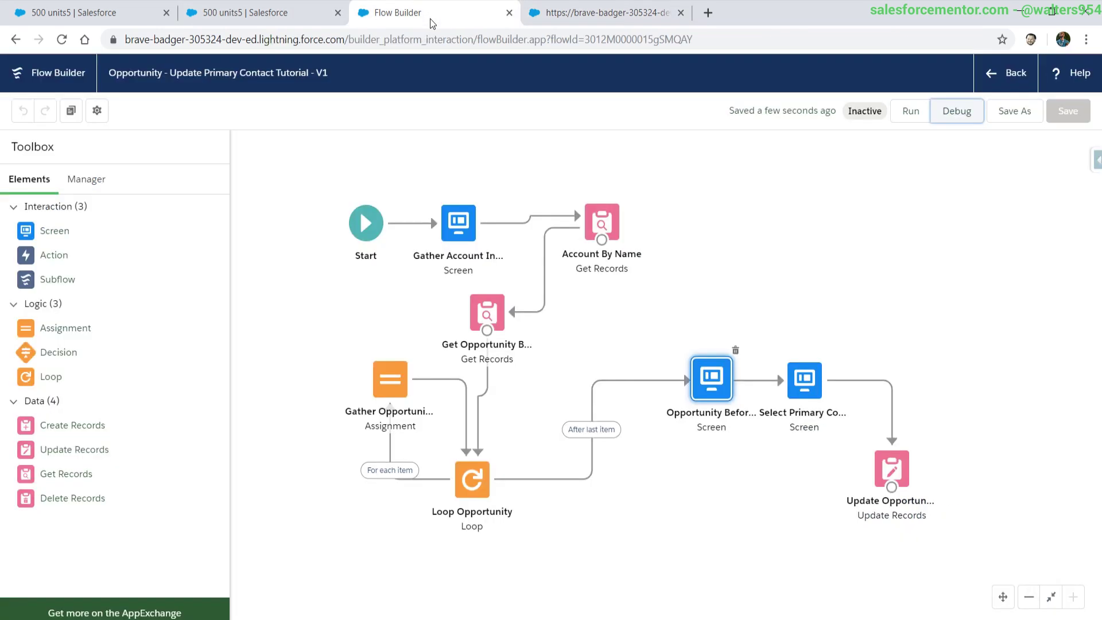
double_click(388, 384)
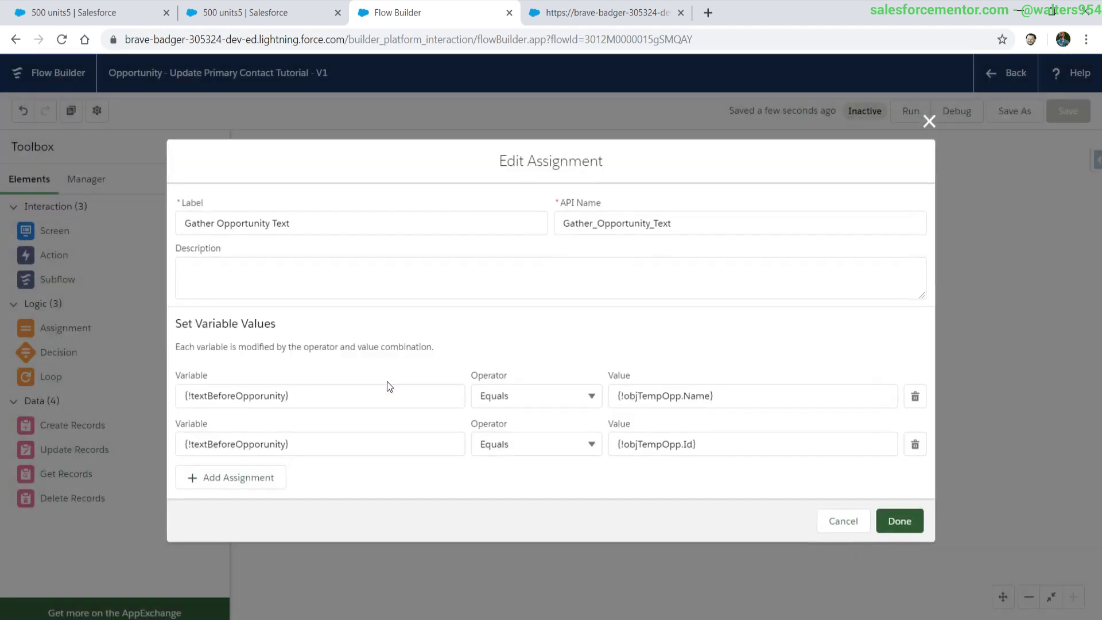
left_click(502, 395)
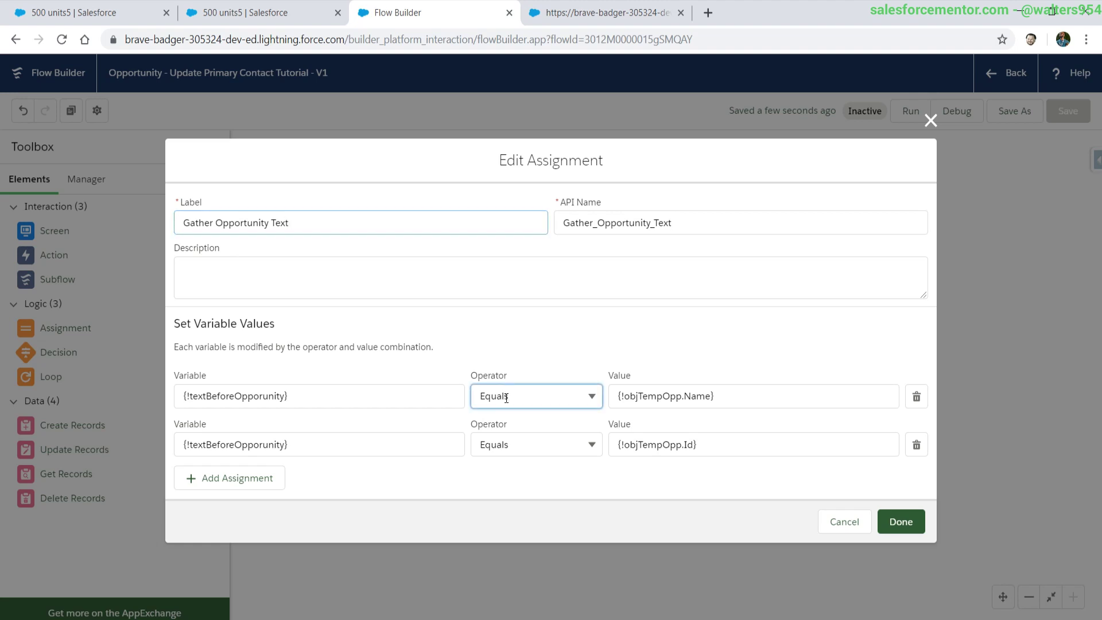
left_click(531, 462)
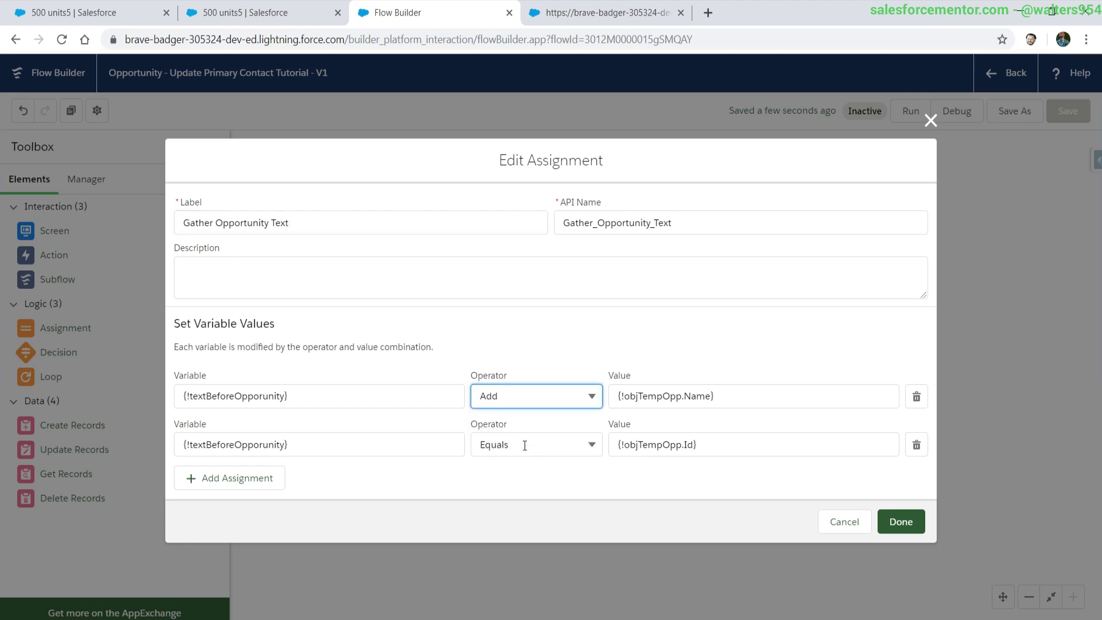
left_click(524, 445)
left_click(508, 499)
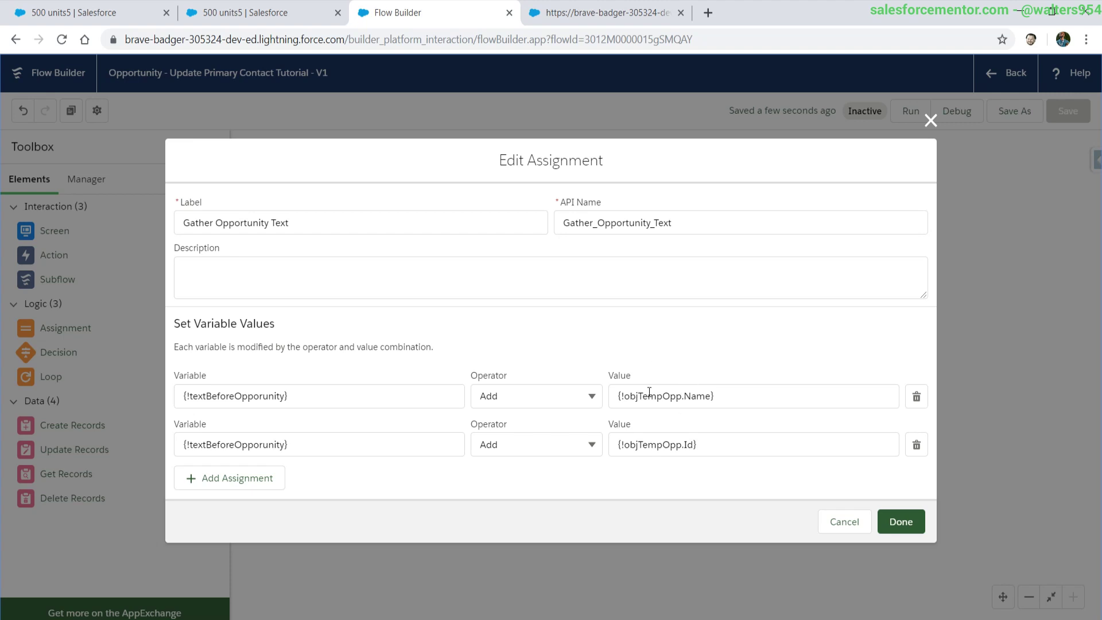
left_click_drag(717, 396, 634, 394)
left_click_drag(705, 446, 657, 445)
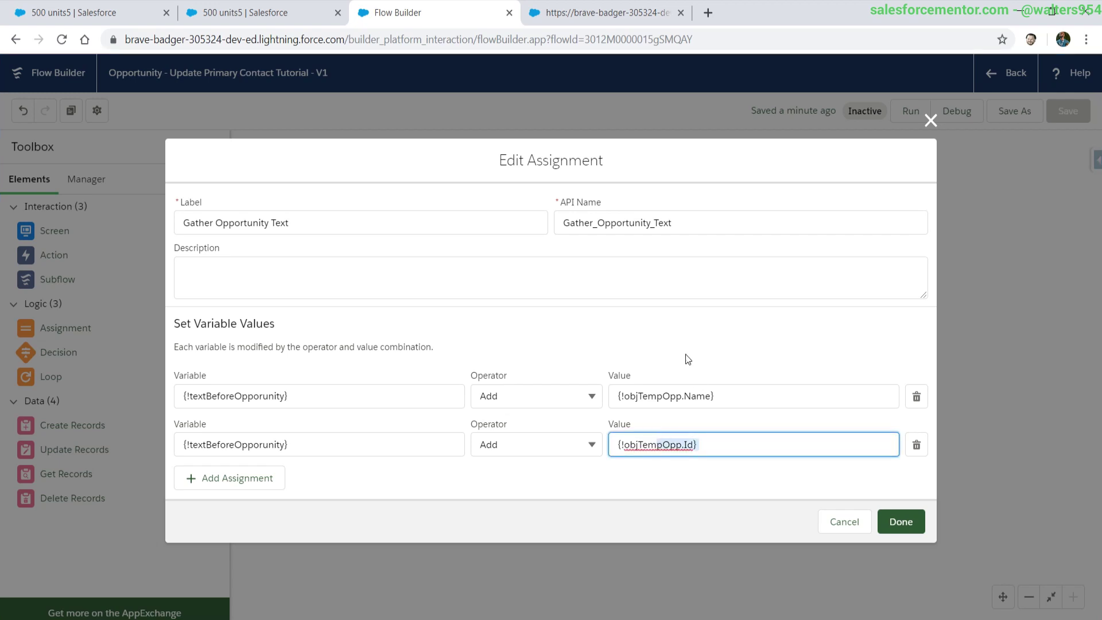
left_click(901, 521)
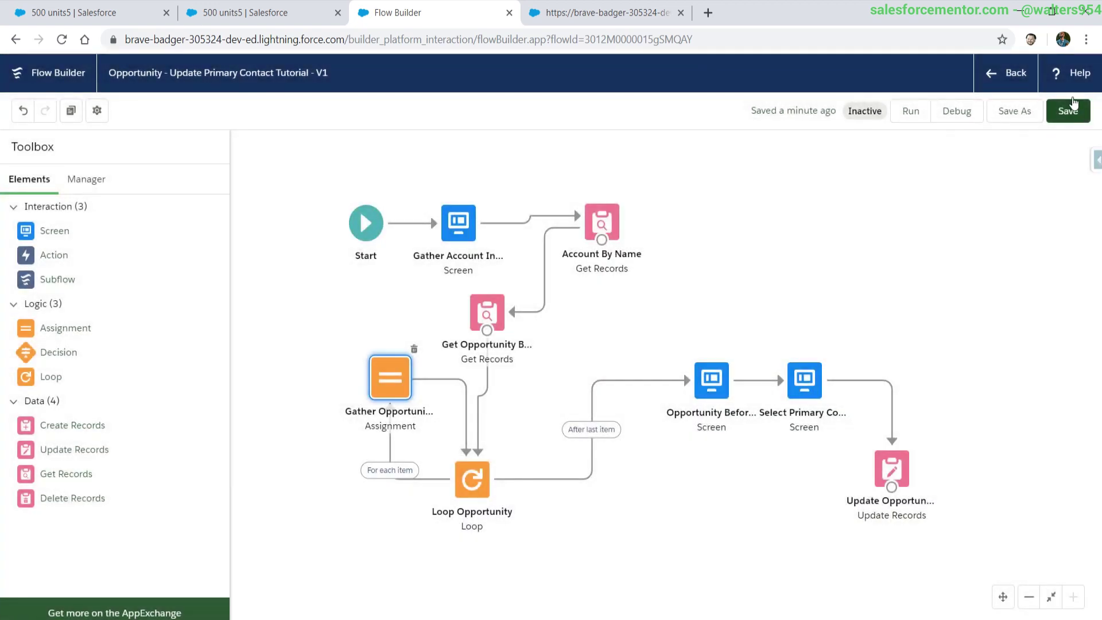
- Save the flow and start a debug run past the account name screen
left_click(1069, 109)
left_click(944, 113)
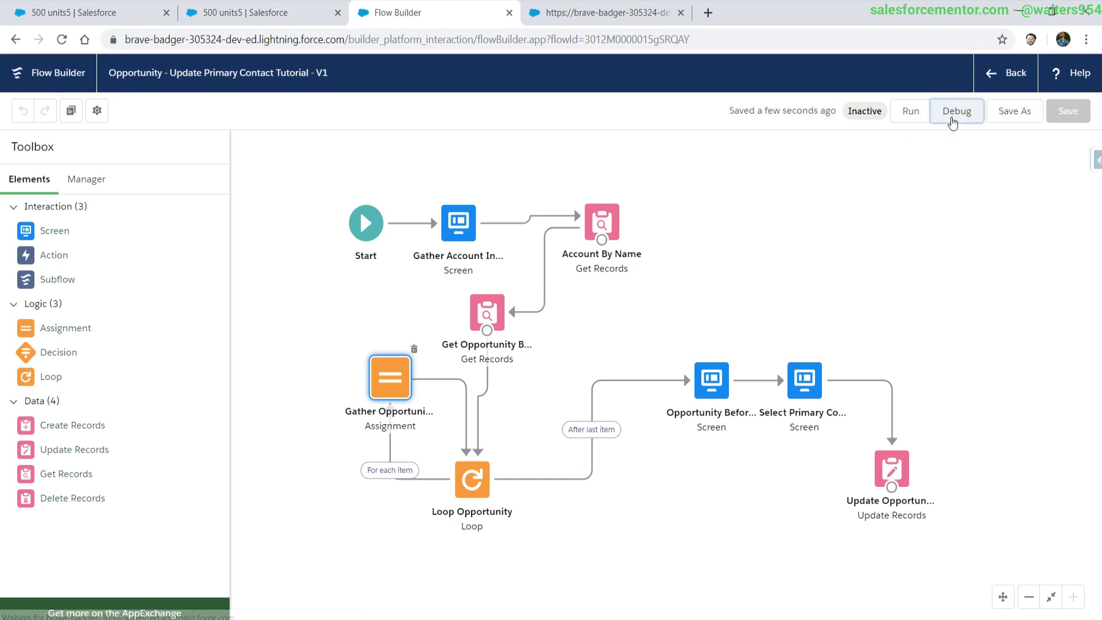
left_click(773, 246)
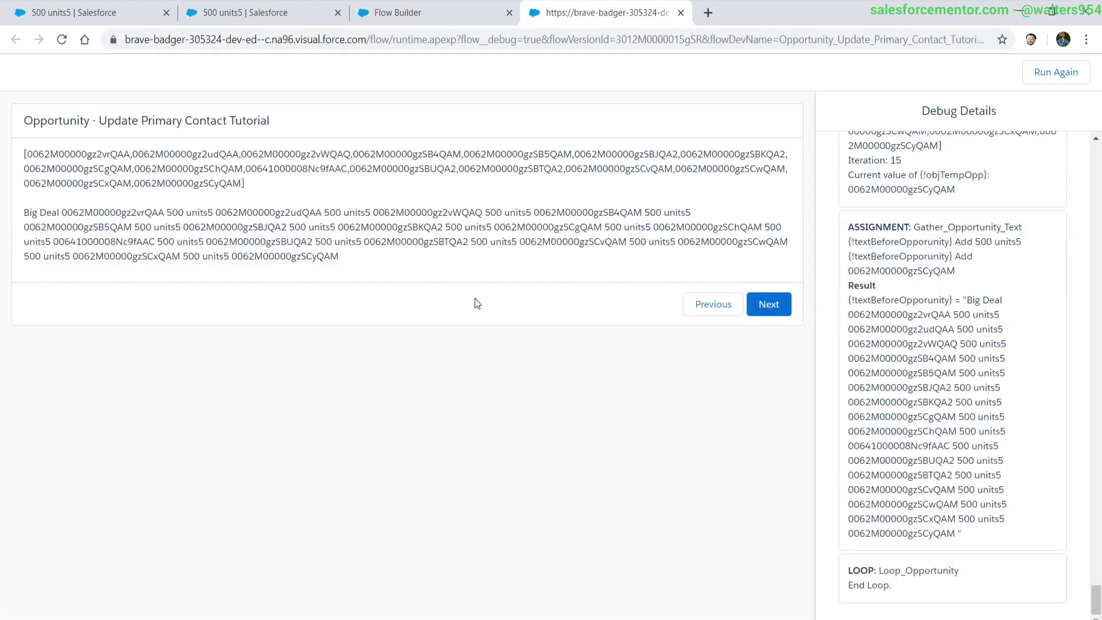
- Check the run-together opportunity names and Ids in the debug output, then return to the flow
left_click_drag(23, 214, 236, 226)
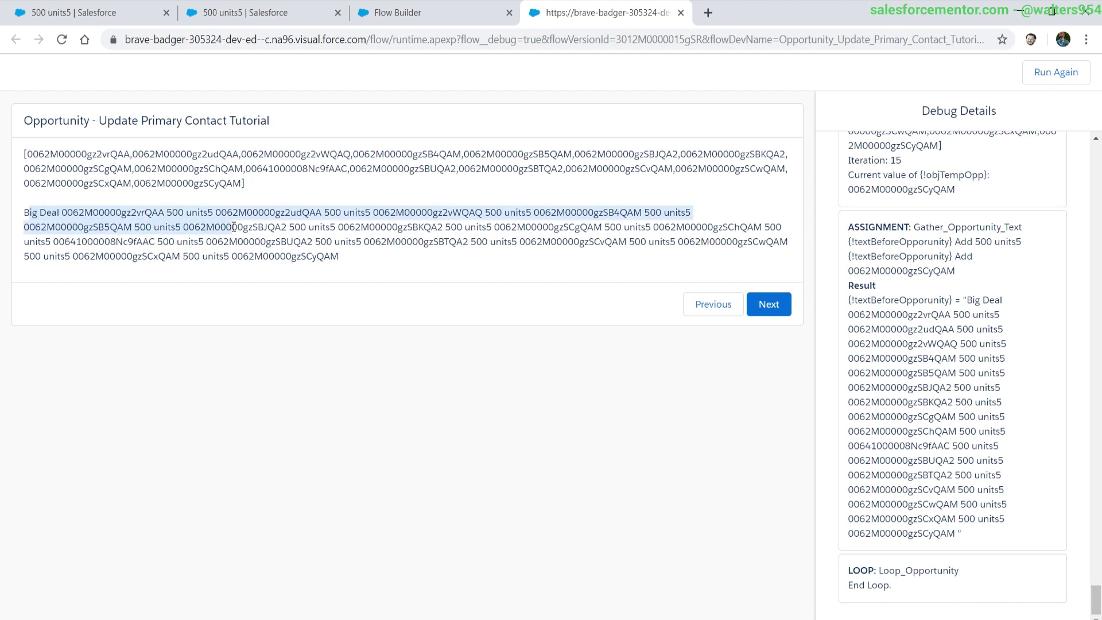
left_click(298, 270)
left_click_drag(24, 212, 343, 213)
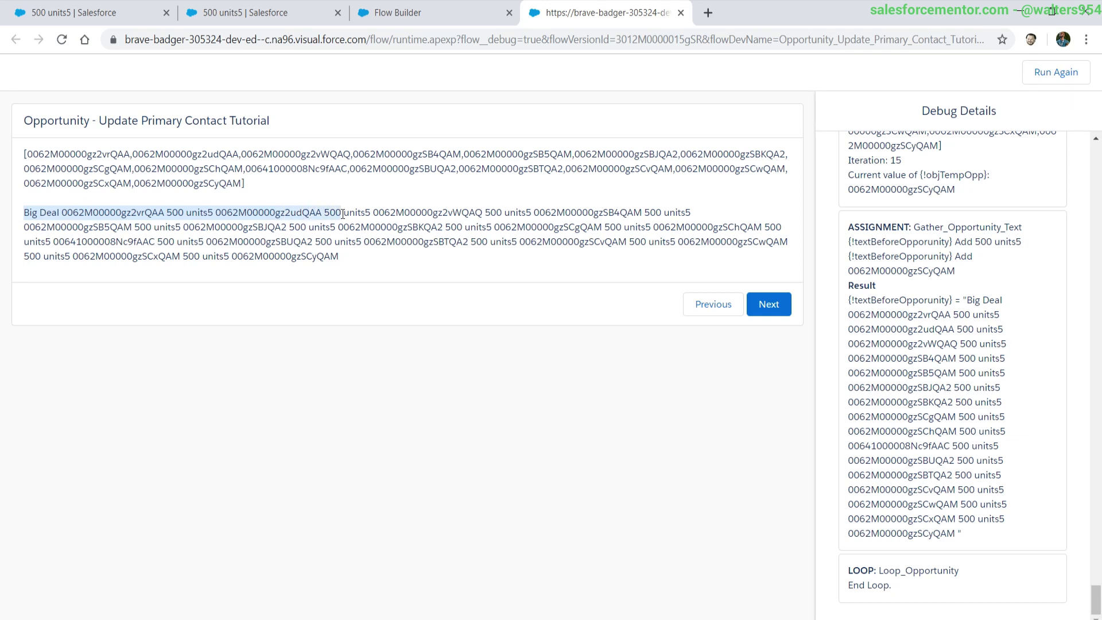
scroll(1025, 377, "up", 5)
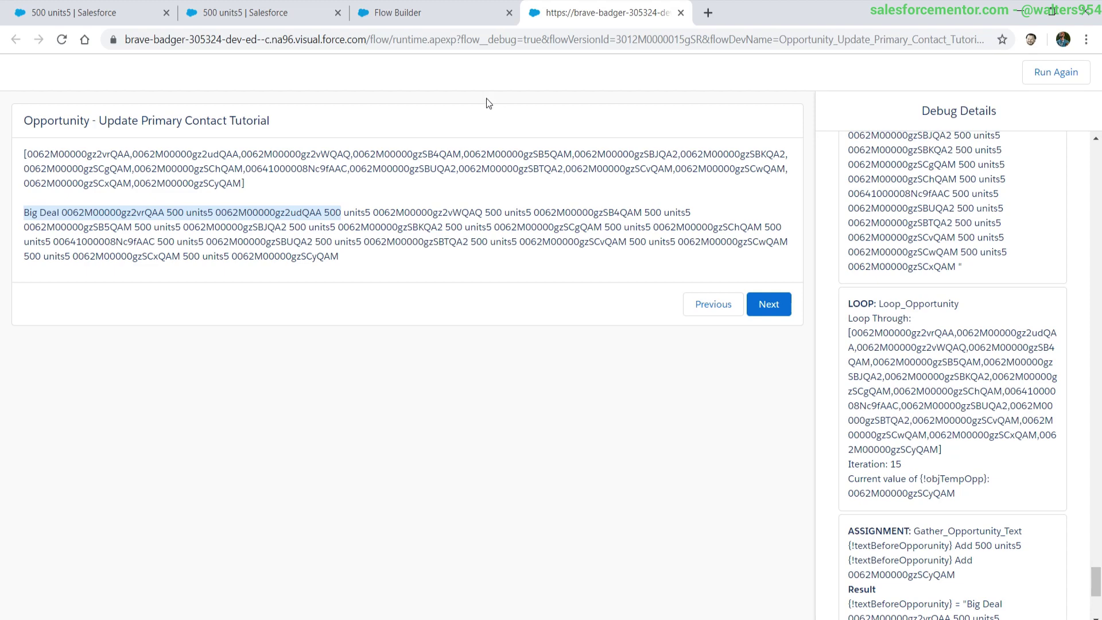
left_click(439, 10)
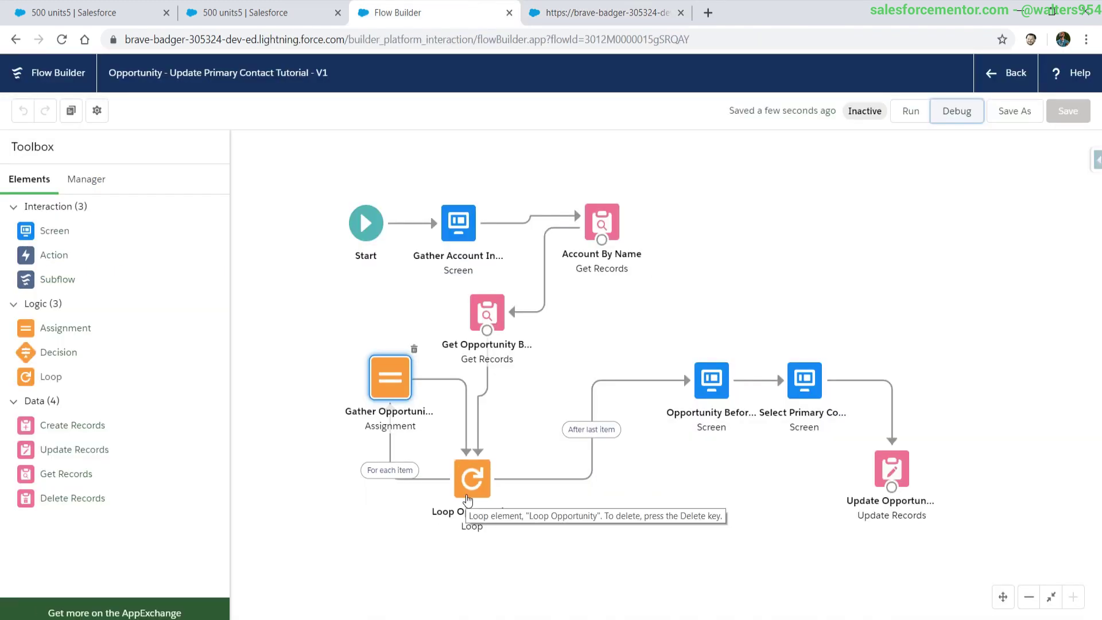
- Move the Id value into the first row after Name and delete the second assignment row
double_click(387, 369)
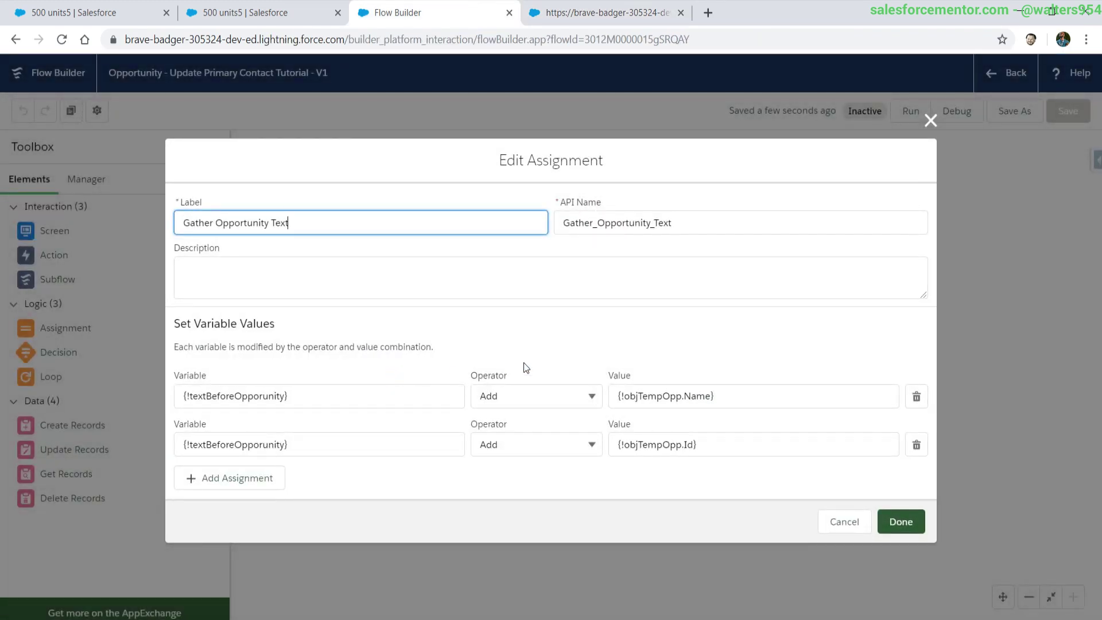
left_click(735, 406)
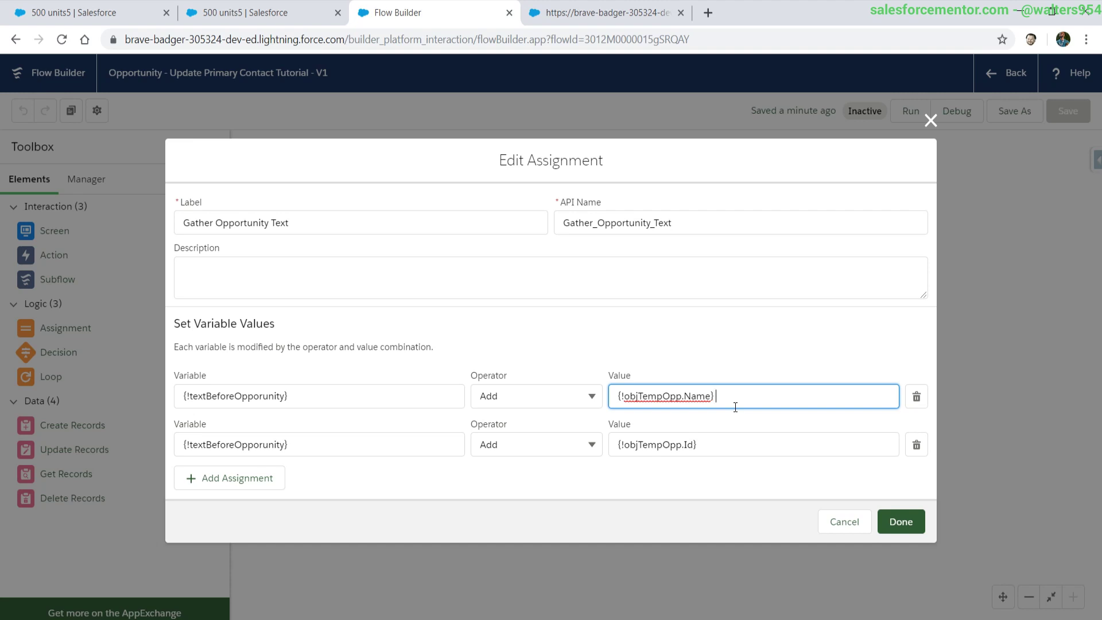
left_click(707, 449)
key("ctrl+c")
key("BackSpace")
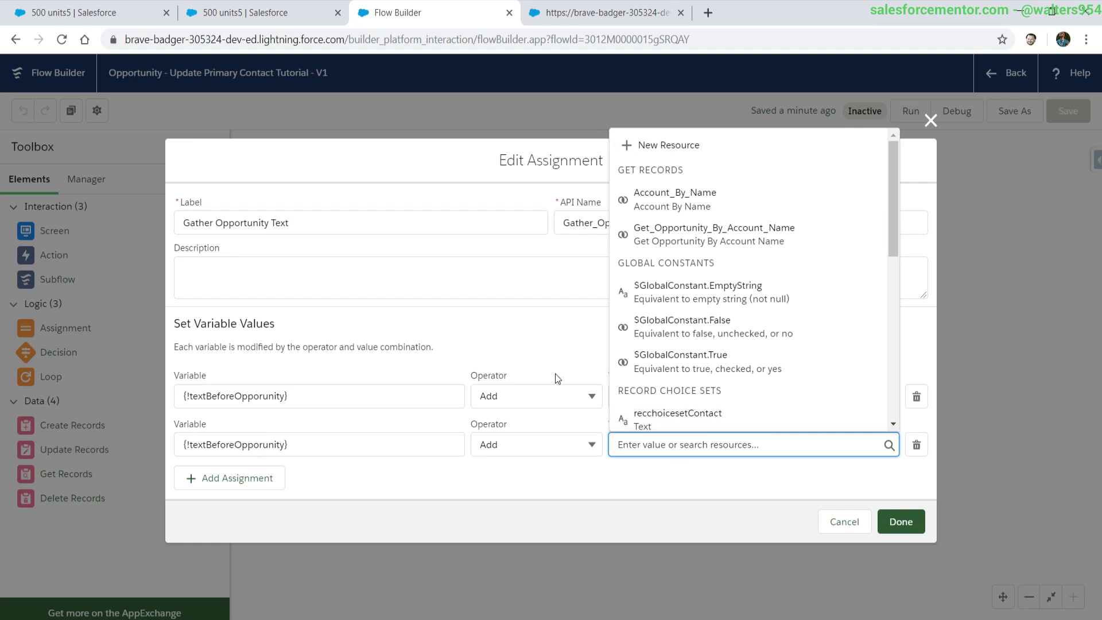
left_click(752, 396)
key("ctrl+v")
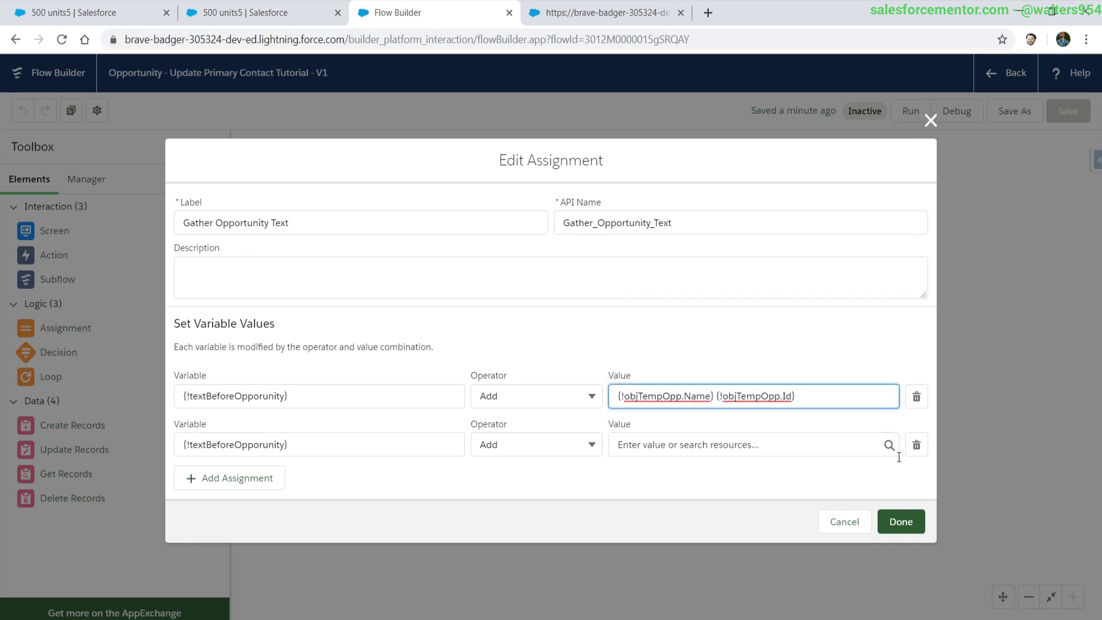
left_click(915, 445)
- Append '<br/ >' to the combined value, apply the assignment and save the flow
left_click(819, 425)
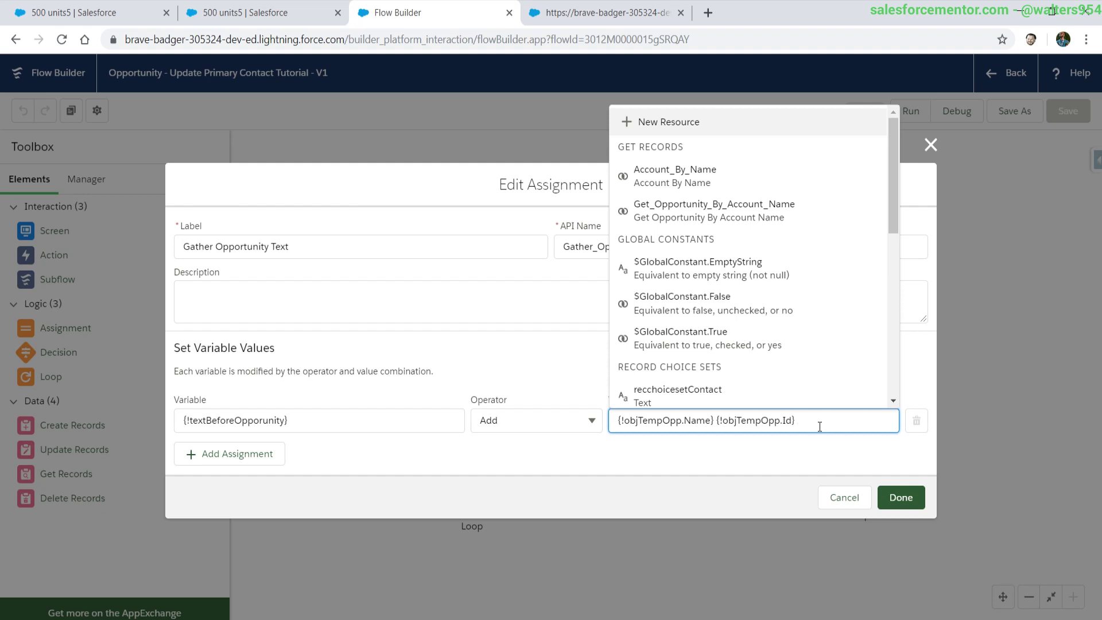
type("<br/ >")
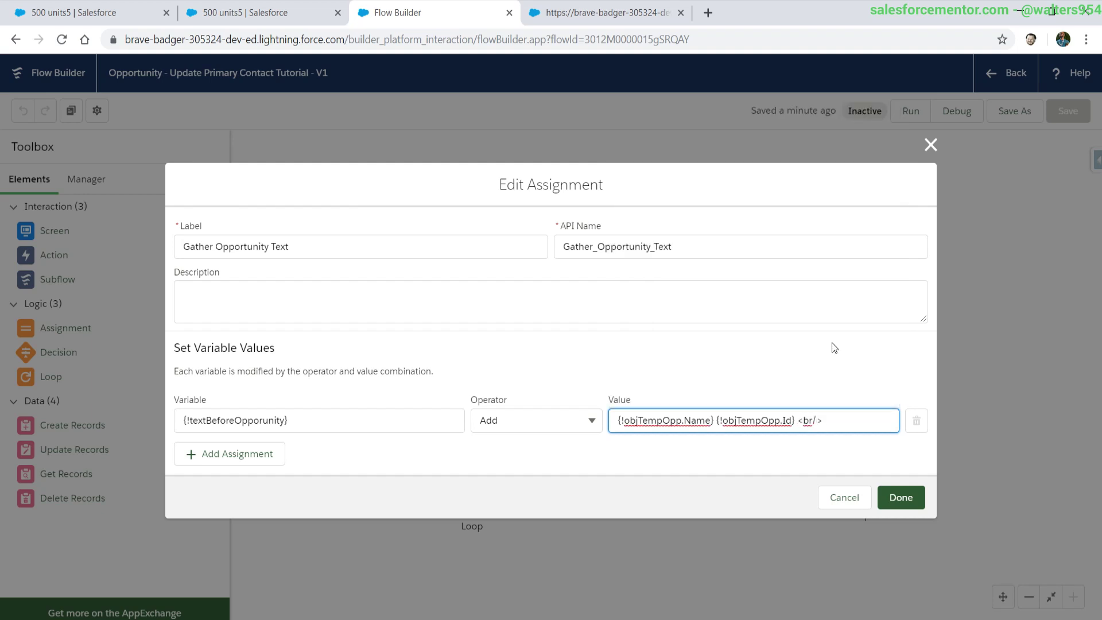
left_click(900, 497)
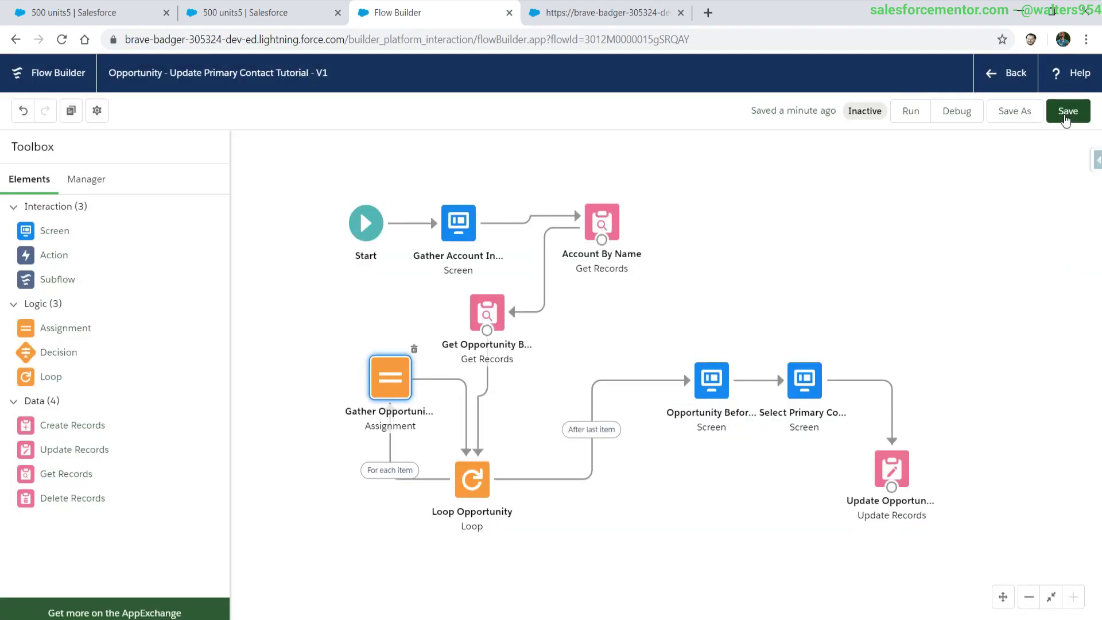
left_click(1065, 113)
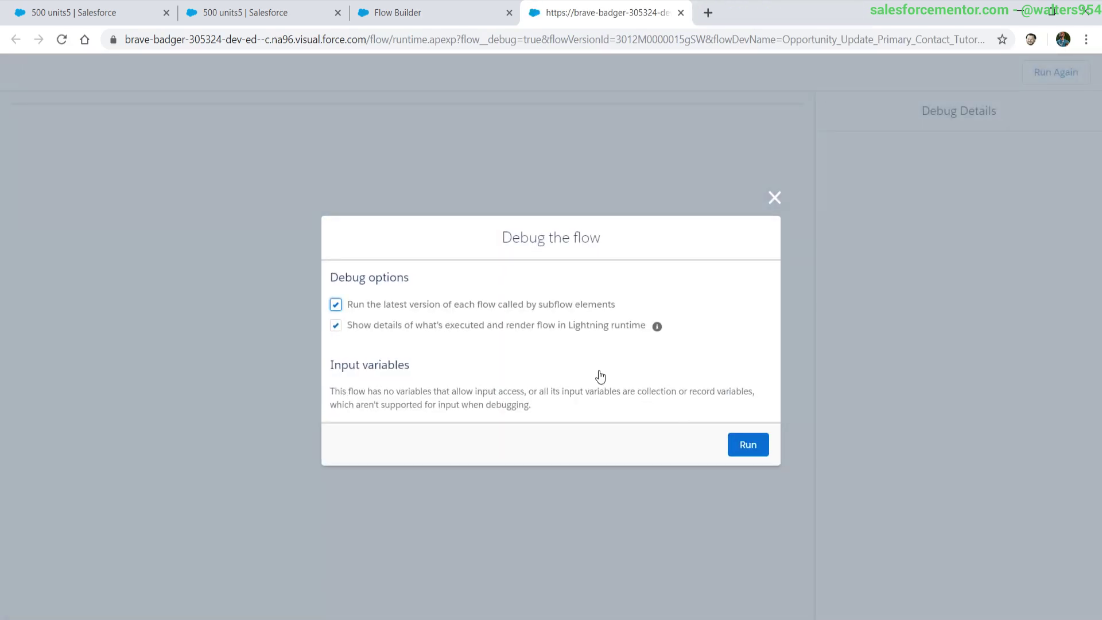
- Advance the debug run past the account screen and confirm each opportunity's Name and Id has its own line
left_click(762, 244)
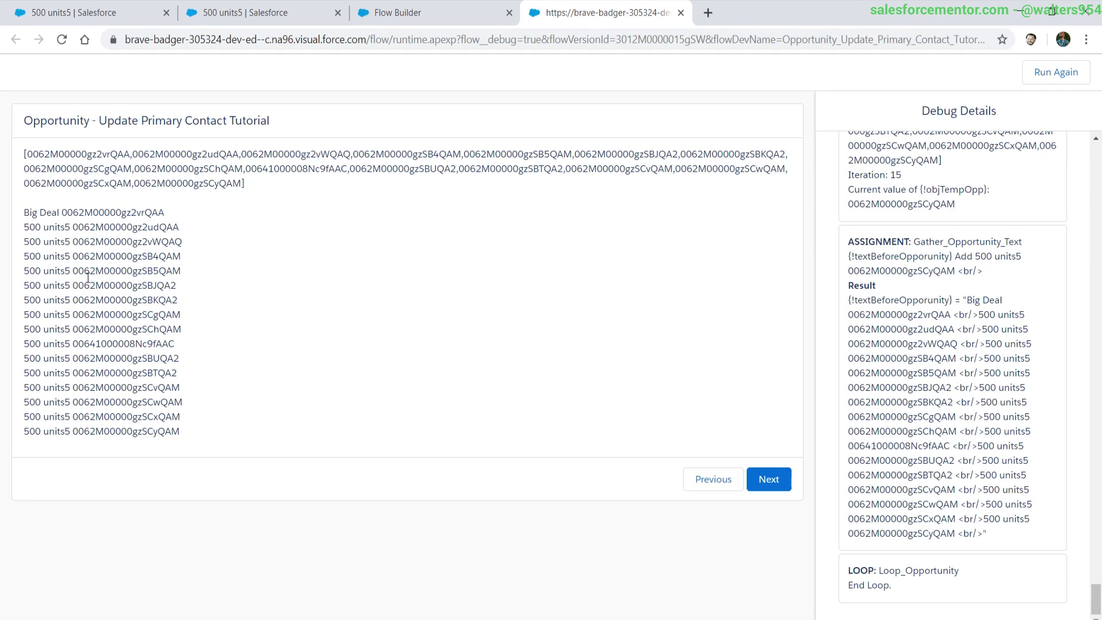
left_click_drag(22, 212, 218, 440)
left_click(218, 439)
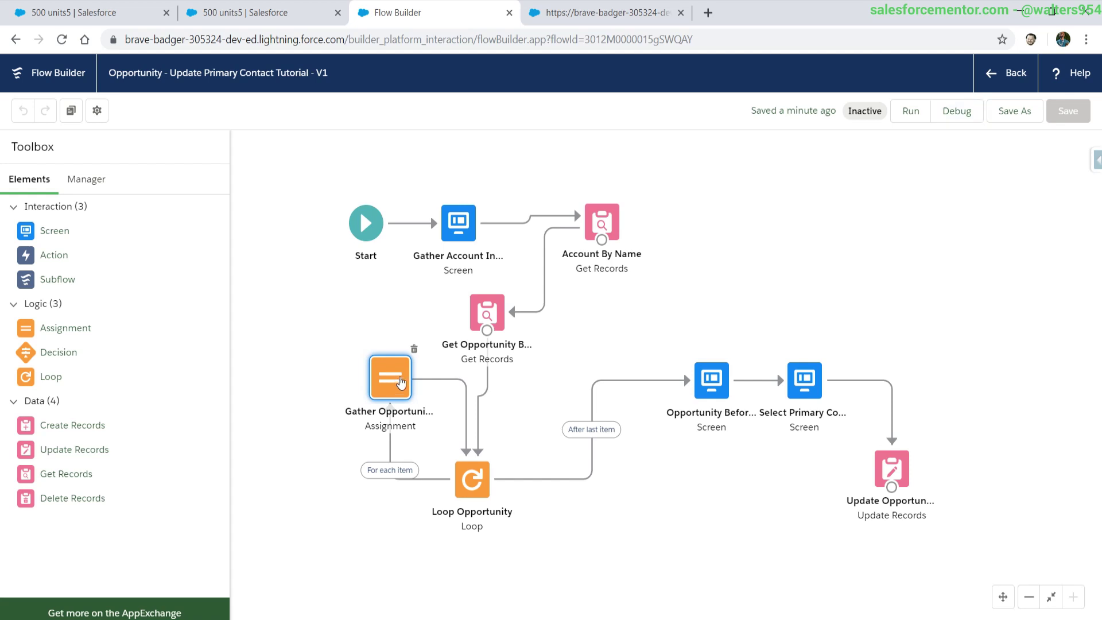
- Append {!objTempOpp.Primary_Contact__c} to the Gather Opportunity Text value, apply it and save
double_click(388, 442)
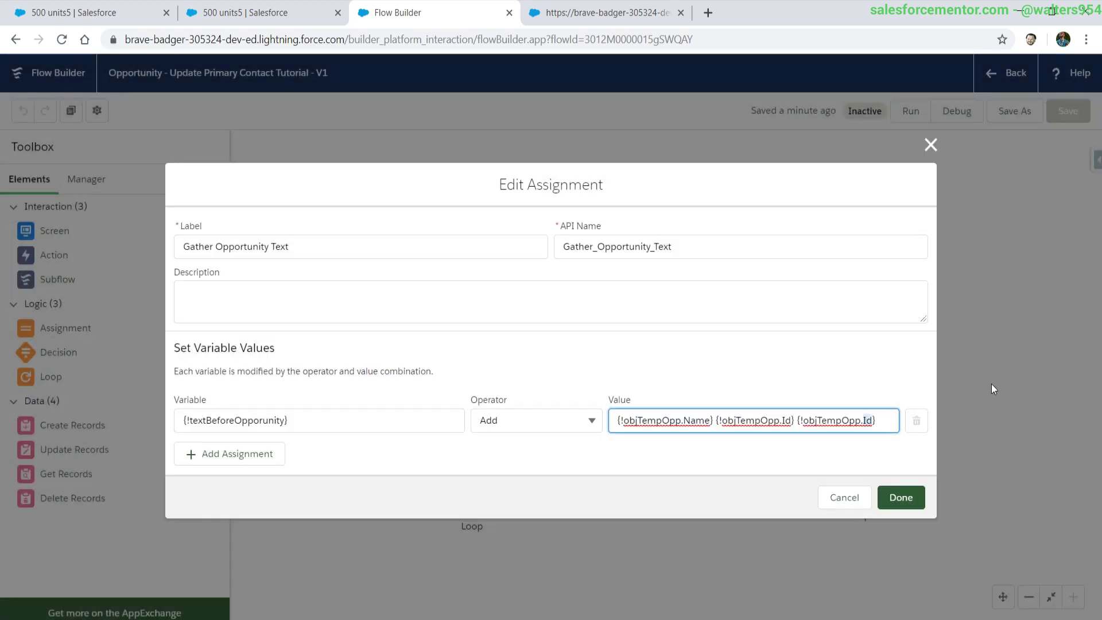
type("Primary_Contact__c")
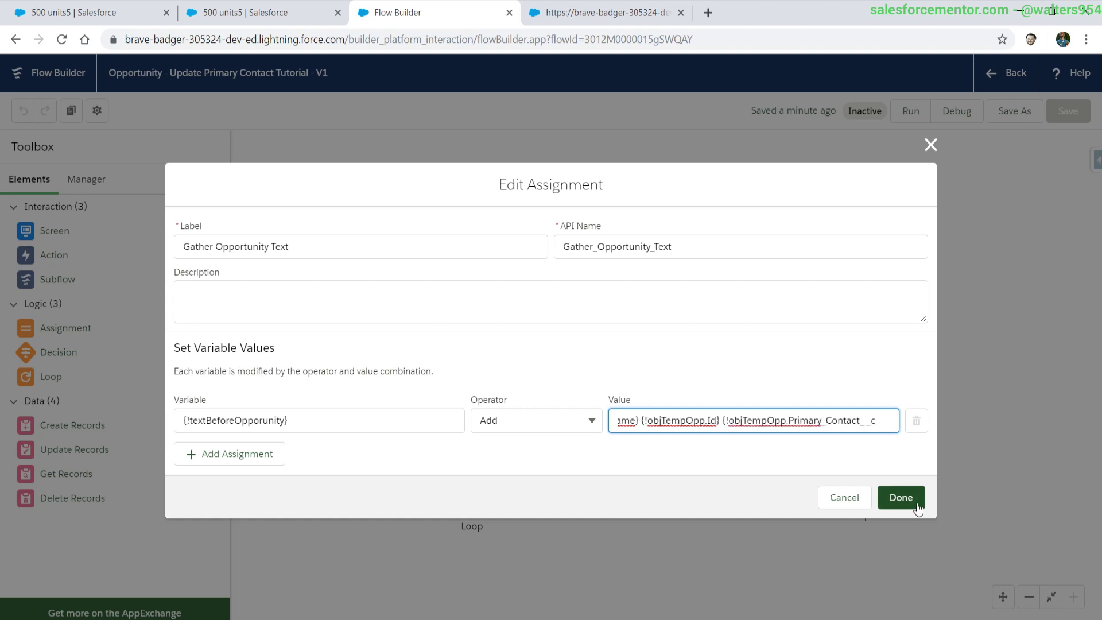
left_click(901, 496)
left_click(1068, 110)
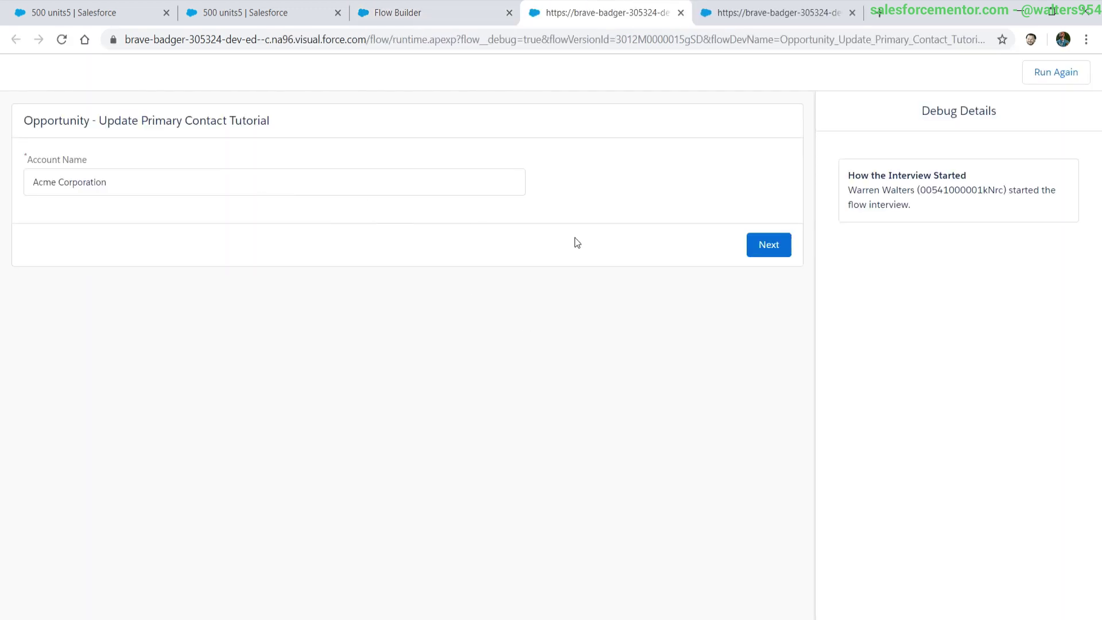
- Advance past the Account Name screen and verify the Big Deal line shows its primary contact Id
left_click(768, 245)
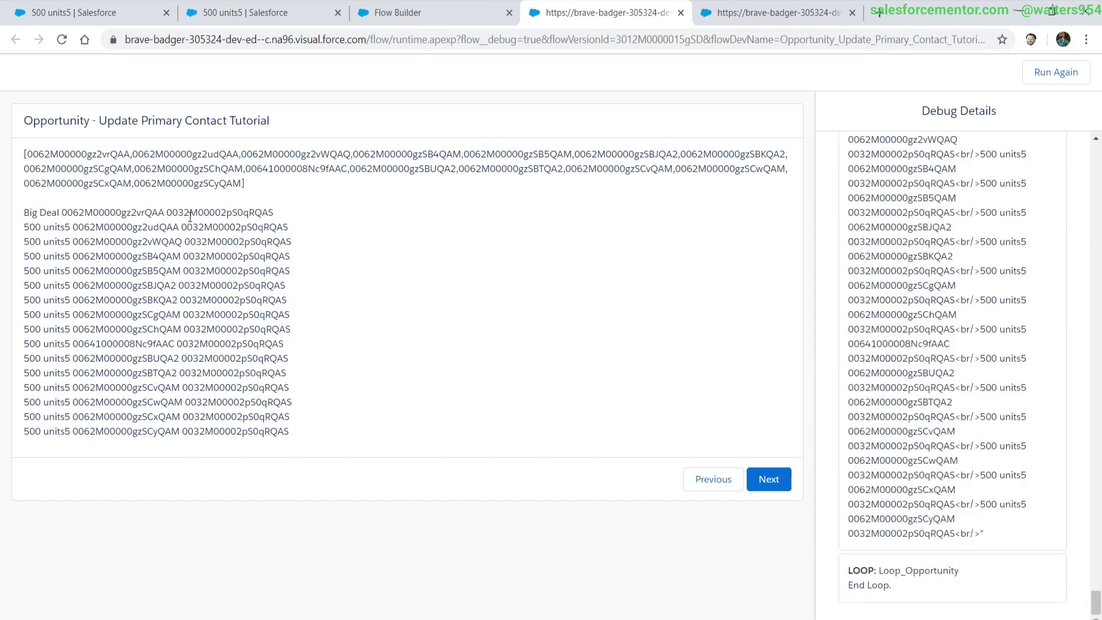
double_click(190, 213)
left_click(323, 204)
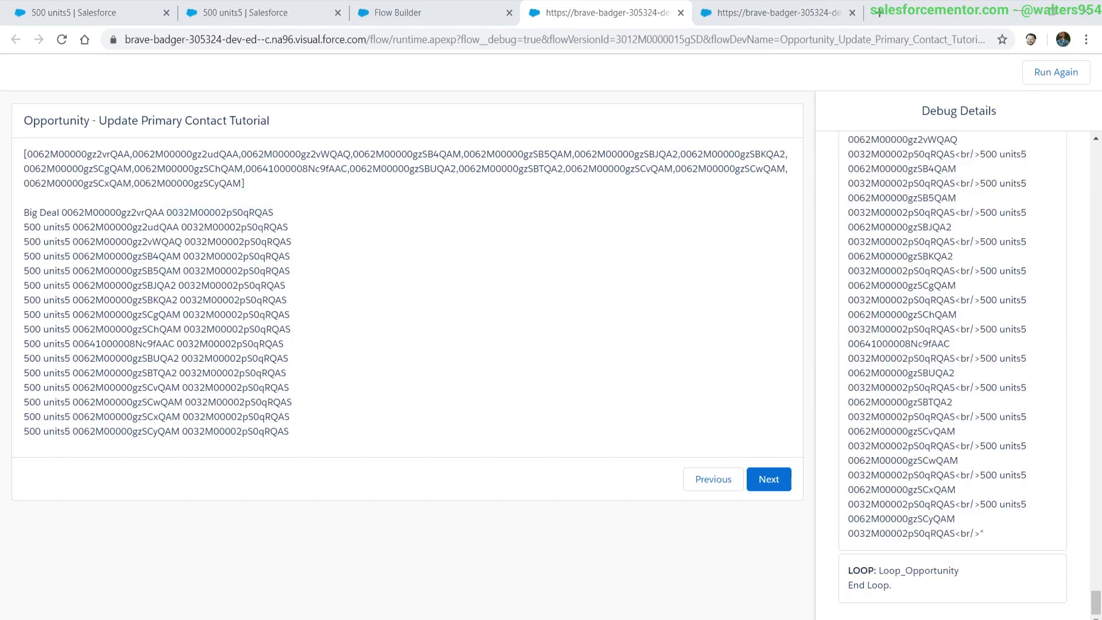
left_click(414, 15)
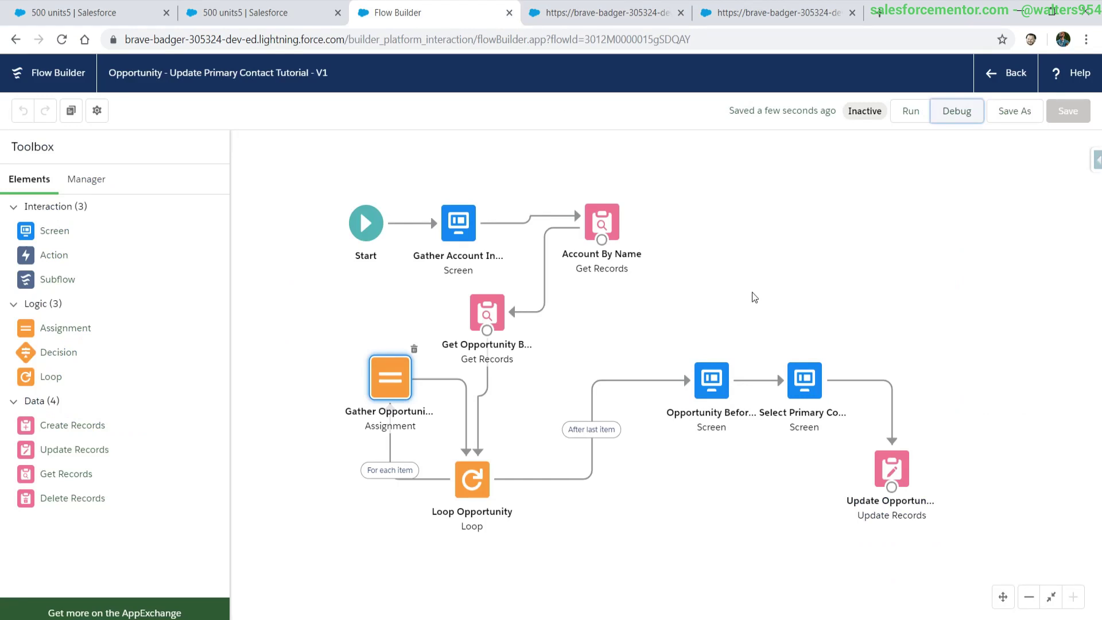